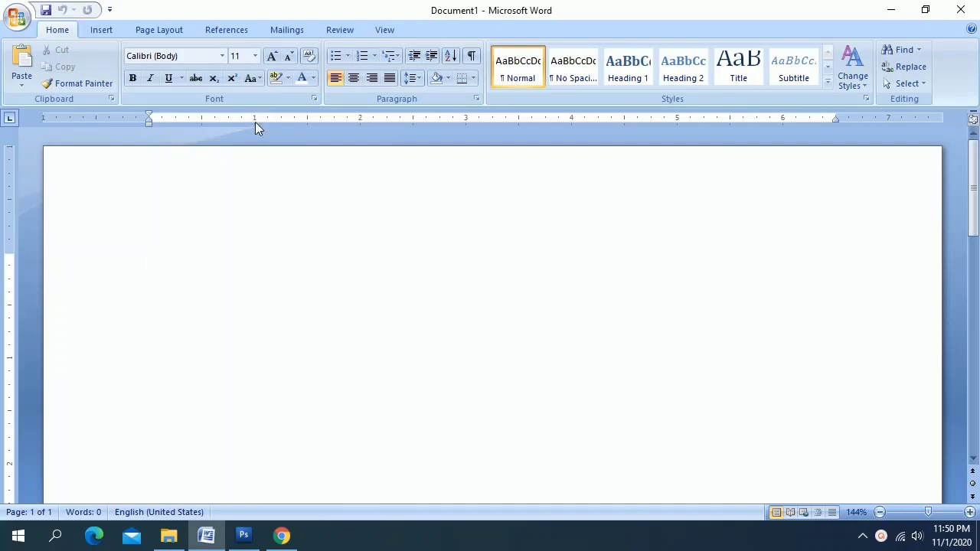
# Set three left tab stops on the ruler for the label, colon and value columns
pyautogui.click(203, 121)
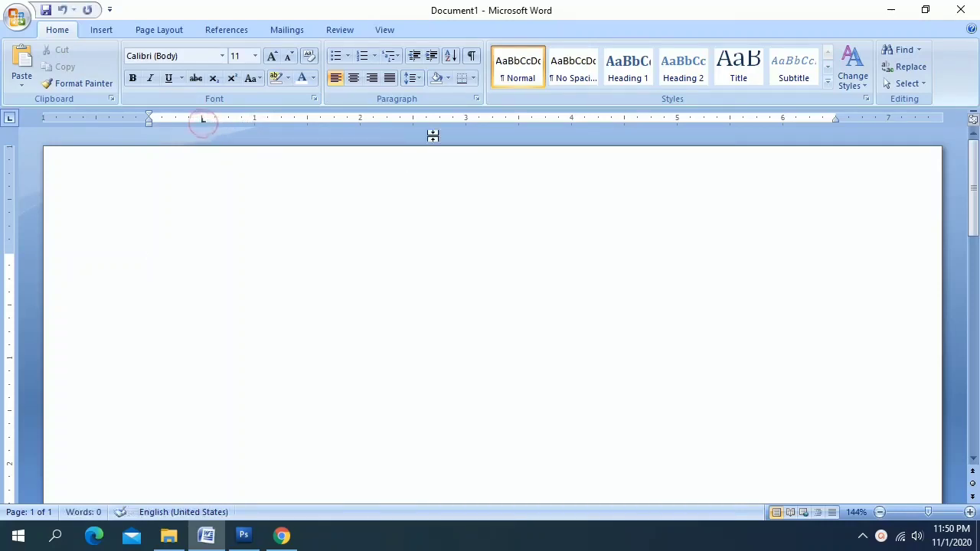
pyautogui.click(414, 121)
pyautogui.click(467, 121)
# Add the centred heading RESUME and start a new line below it
pyautogui.click(354, 79)
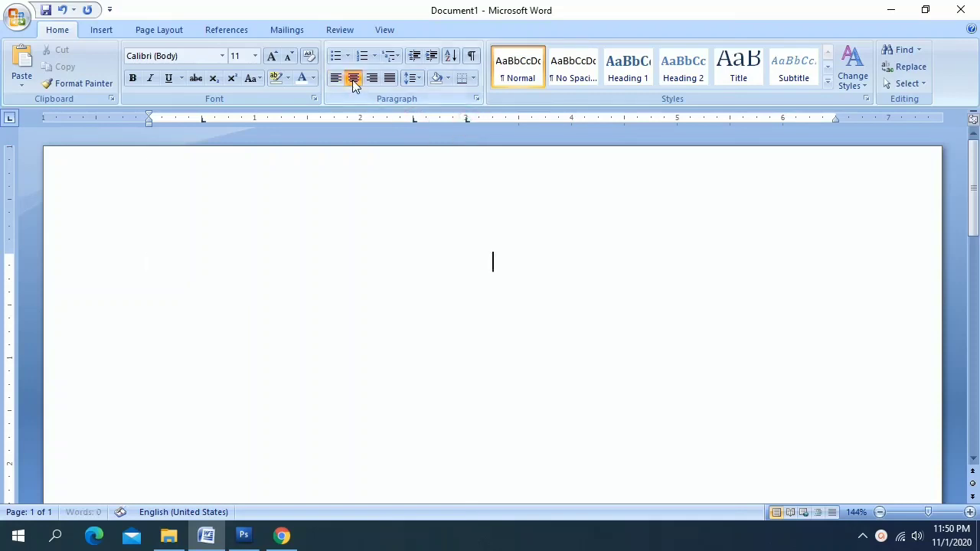
pyautogui.write('RESUME')
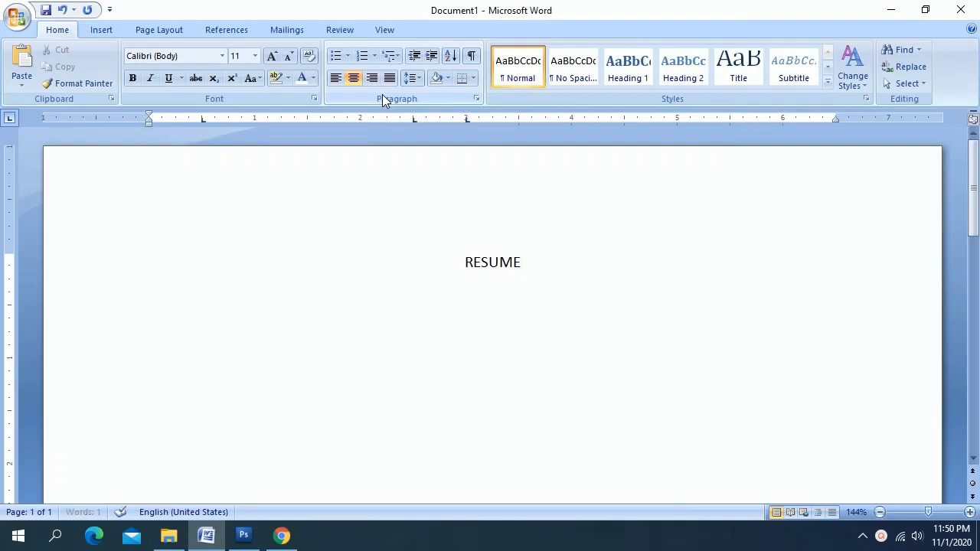
pyautogui.press('Return')
# Return to left alignment and add the tab-aligned Name row with the person's name
pyautogui.click(336, 79)
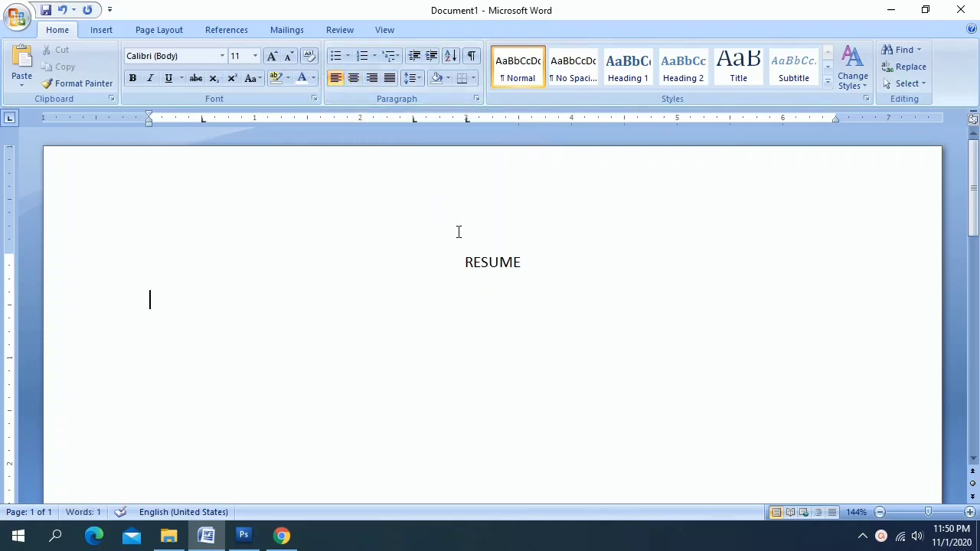
pyautogui.press('Tab')
pyautogui.write('Name')
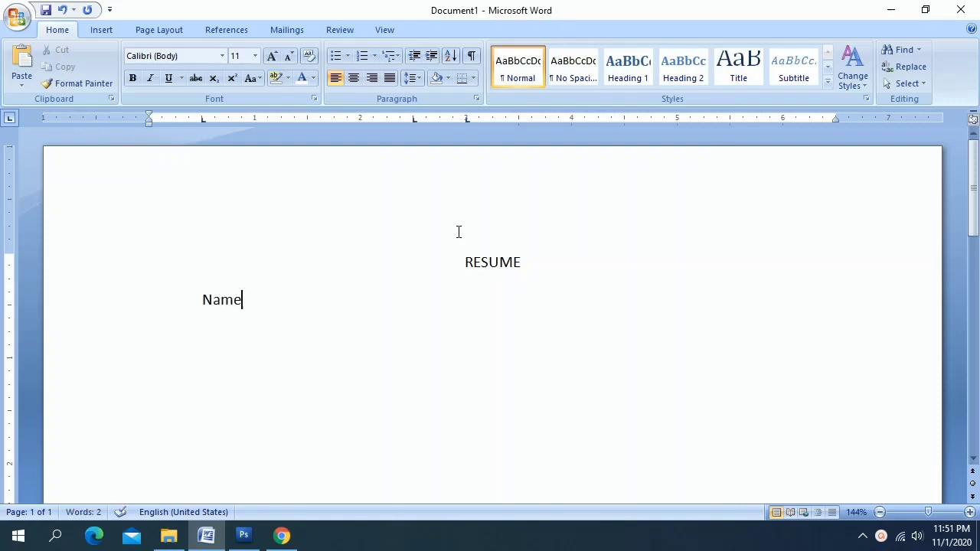
pyautogui.press('Tab')
pyautogui.write(':')
pyautogui.press('Tab')
pyautogui.write('A')
pyautogui.press('BackSpace')
pyautogui.write('Padmavathi')
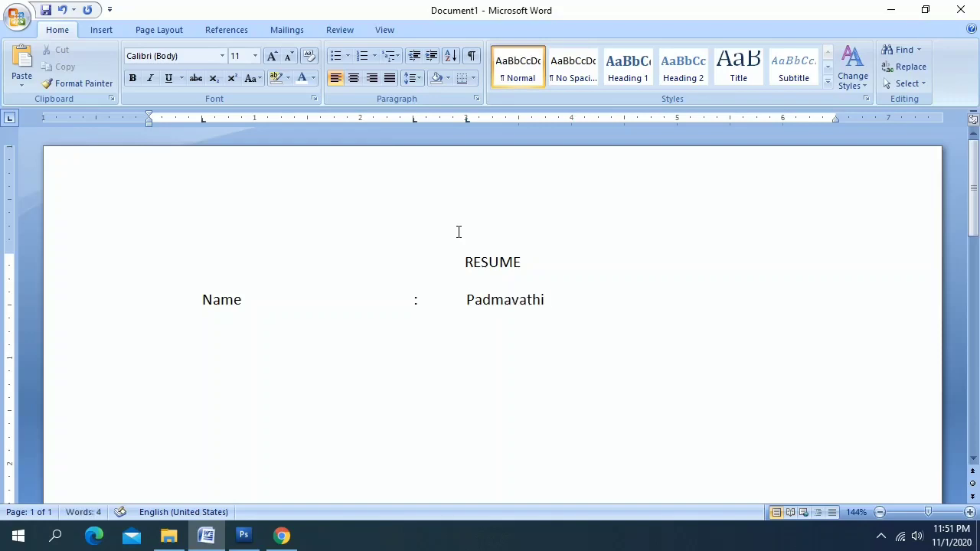
pyautogui.press('Return')
# Add the tab-aligned 'Age : 25' row
pyautogui.press('Tab')
pyautogui.write('Age')
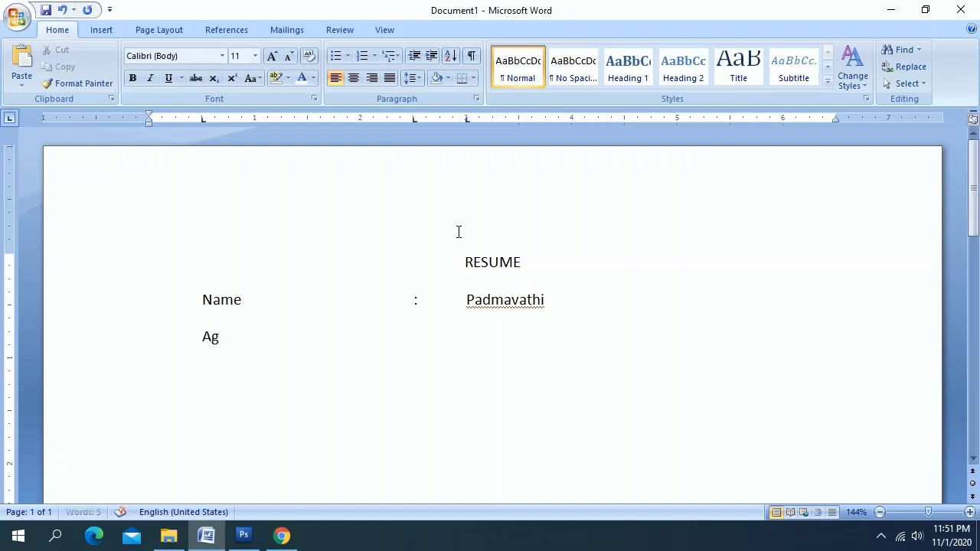
pyautogui.press('Tab')
pyautogui.write(':')
pyautogui.press('Tab')
pyautogui.write('25')
pyautogui.press('Return')
# Add the 'Qualification : MBA' row and indent the next line to the label column
pyautogui.write('Qualif')
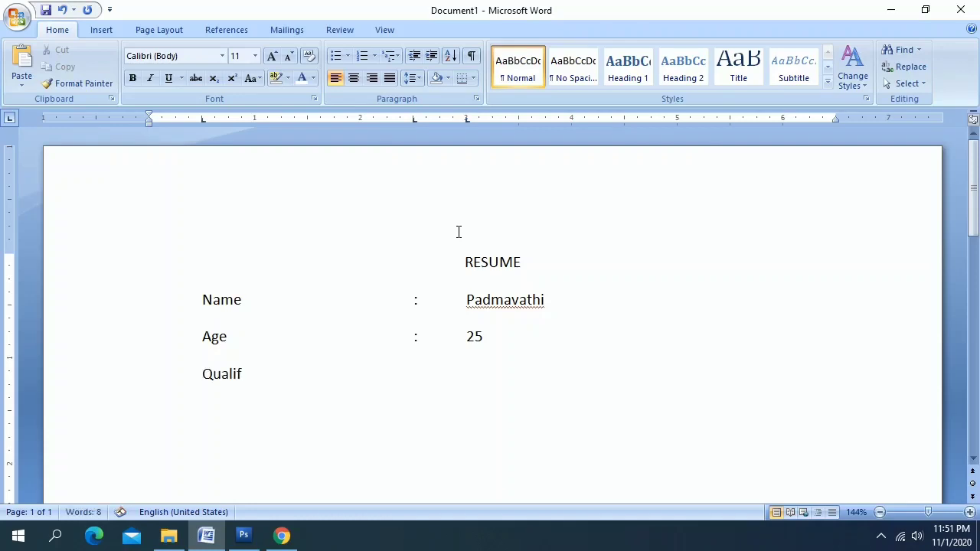
pyautogui.write('ication')
pyautogui.press('Tab')
pyautogui.write(':')
pyautogui.press('Tab')
pyautogui.write('M')
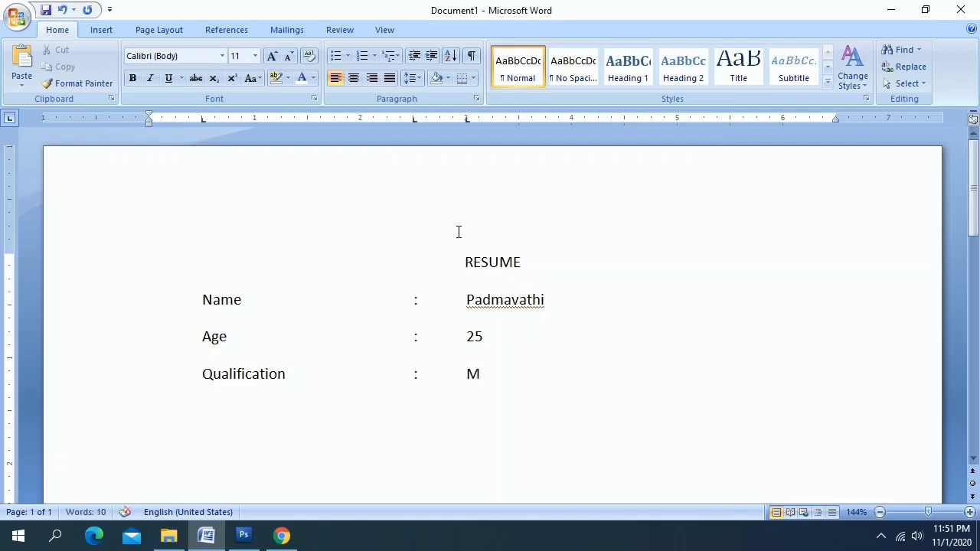
pyautogui.write('BA')
pyautogui.press('Return')
pyautogui.press('Tab')
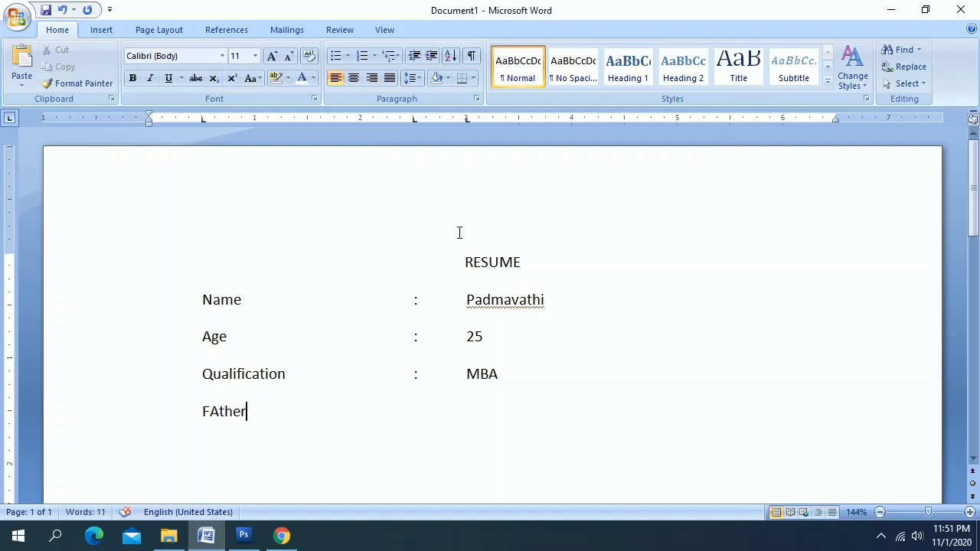
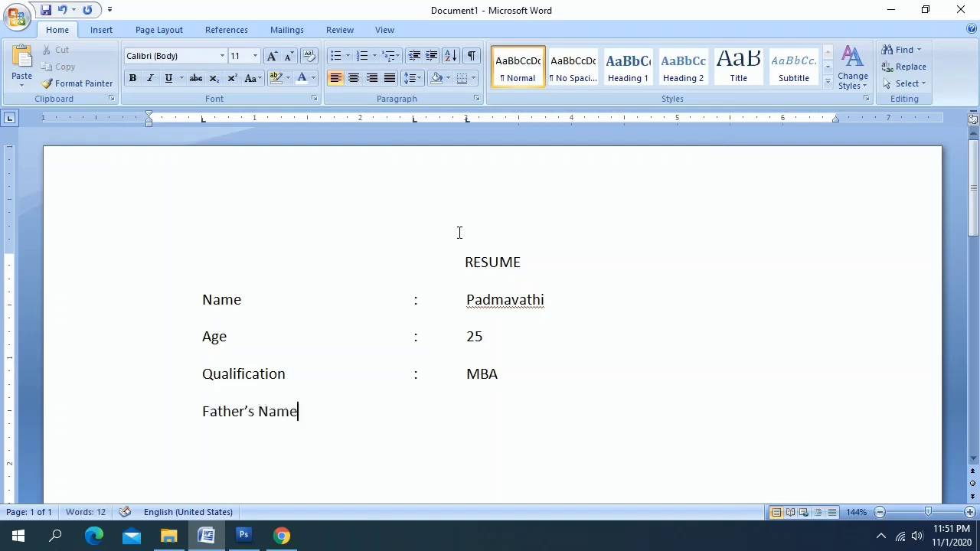
# Add the Father's Name row with the father's name as its value
pyautogui.press('Tab')
pyautogui.press('Tab')
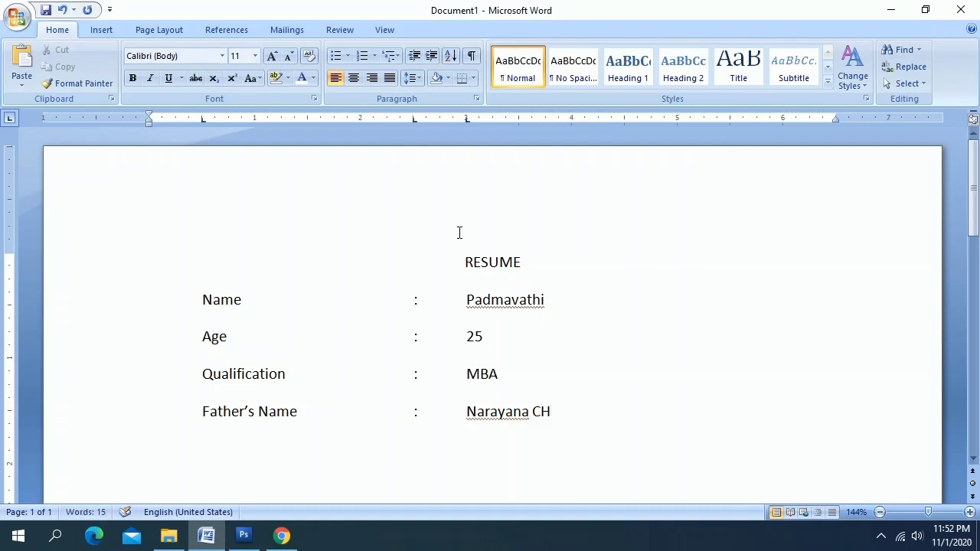
pyautogui.press('Tab')
# Add the Phone Number row with the phone number and dismiss the Filter Keys prompt
pyautogui.write('Phone Number :')
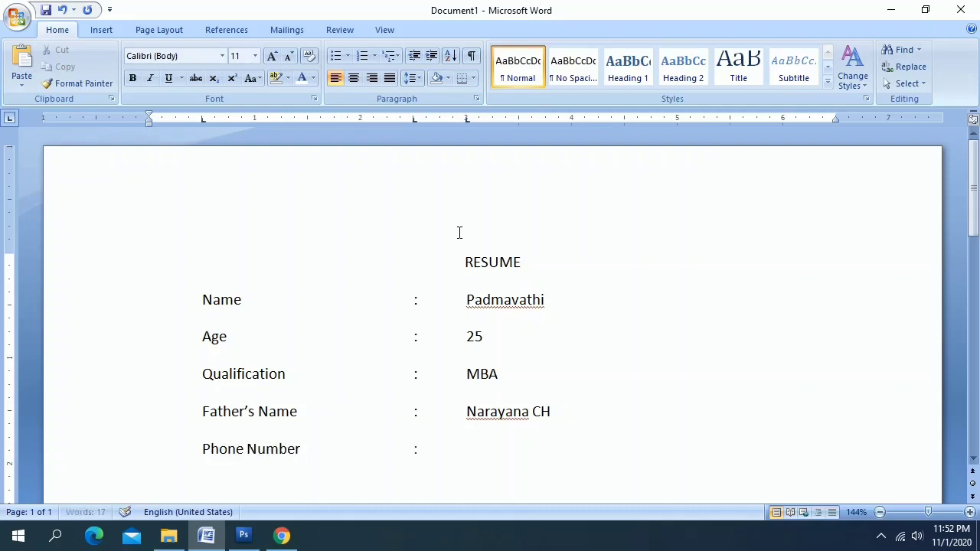
pyautogui.press('Tab')
pyautogui.write(':')
pyautogui.press('Tab')
pyautogui.write('9999999999')
pyautogui.press('Return')
pyautogui.press('Tab')
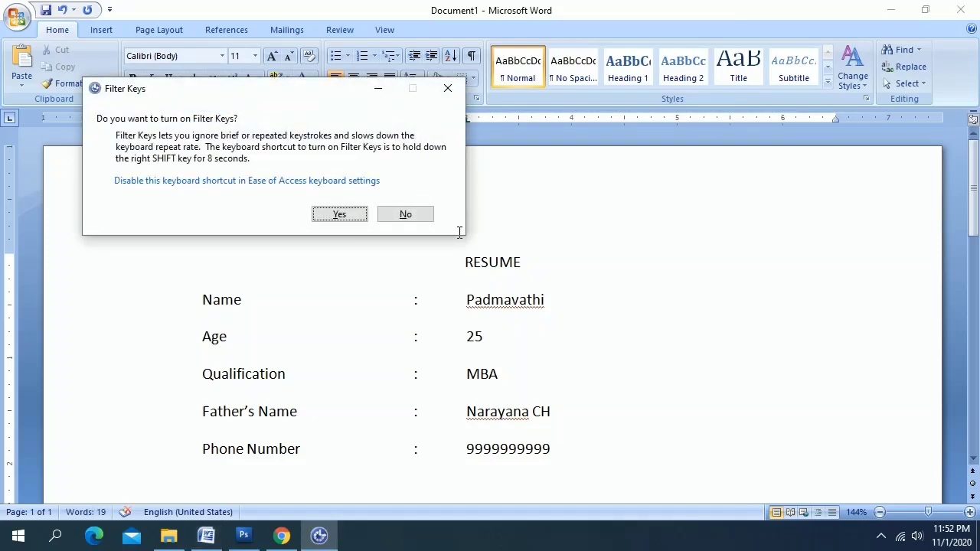
pyautogui.click(448, 88)
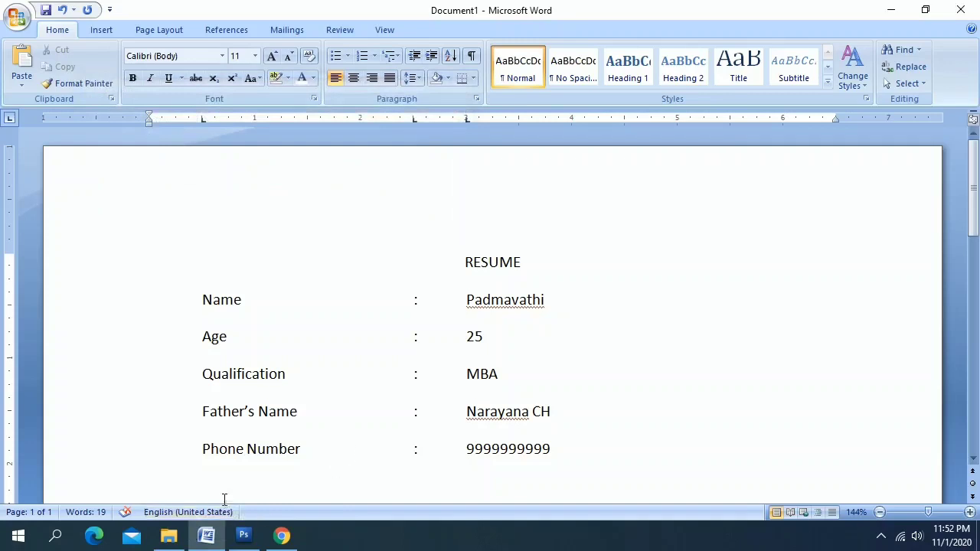
# Add the 'Languages Known : Telugu, English, Hindi' row
pyautogui.write('Languages K')
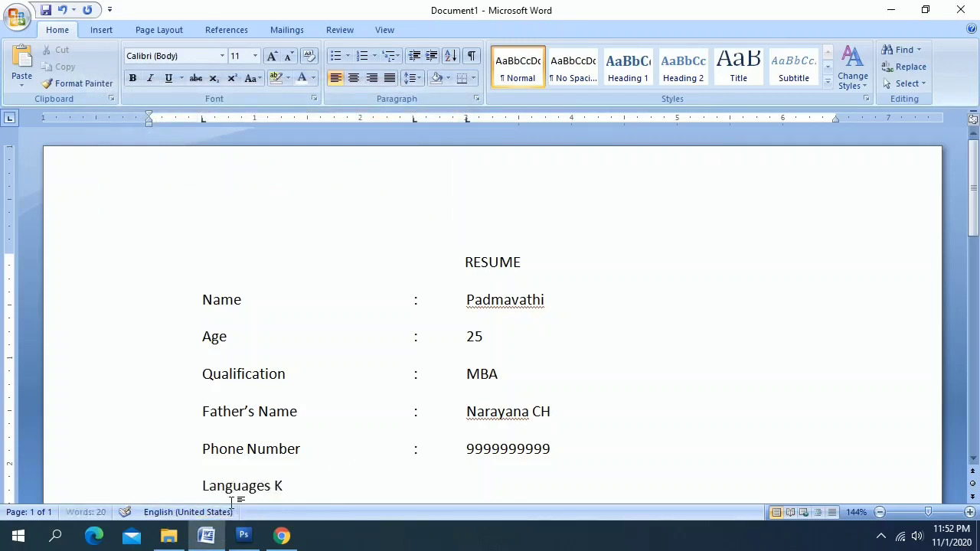
pyautogui.write('nown')
pyautogui.press('Tab')
pyautogui.write(':')
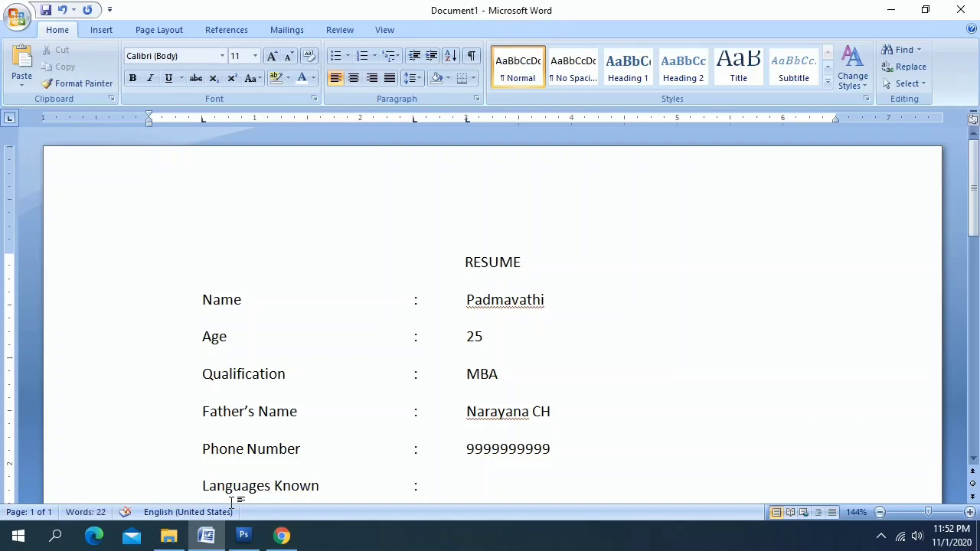
pyautogui.write('Telug')
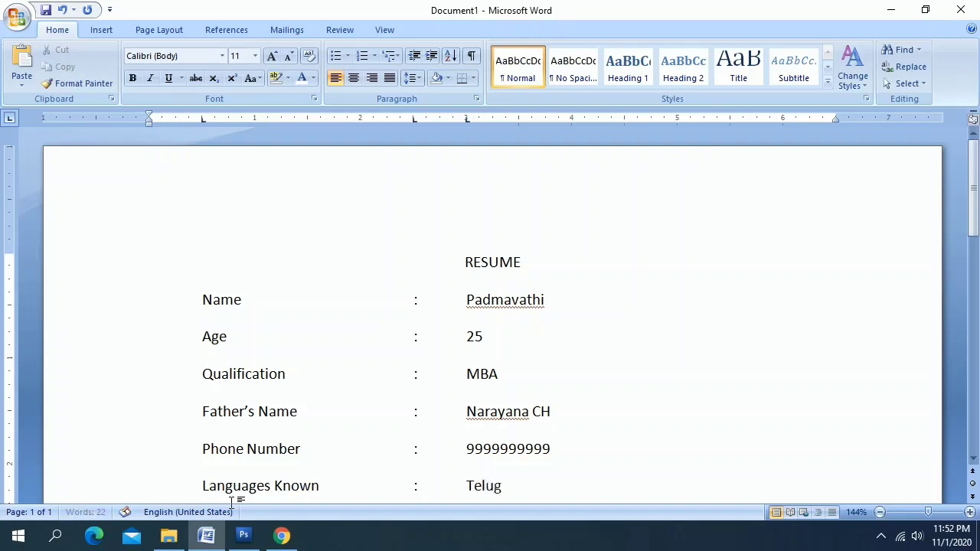
pyautogui.write('u, Egn')
pyautogui.press('BackSpace')
pyautogui.press('BackSpace')
pyautogui.write('nglish, ')
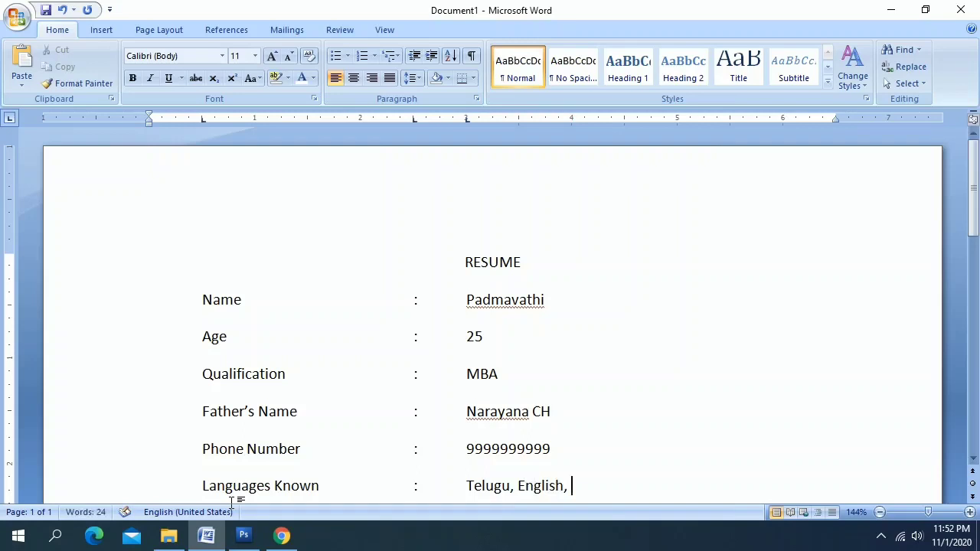
pyautogui.write('Hindi')
pyautogui.press('Return')
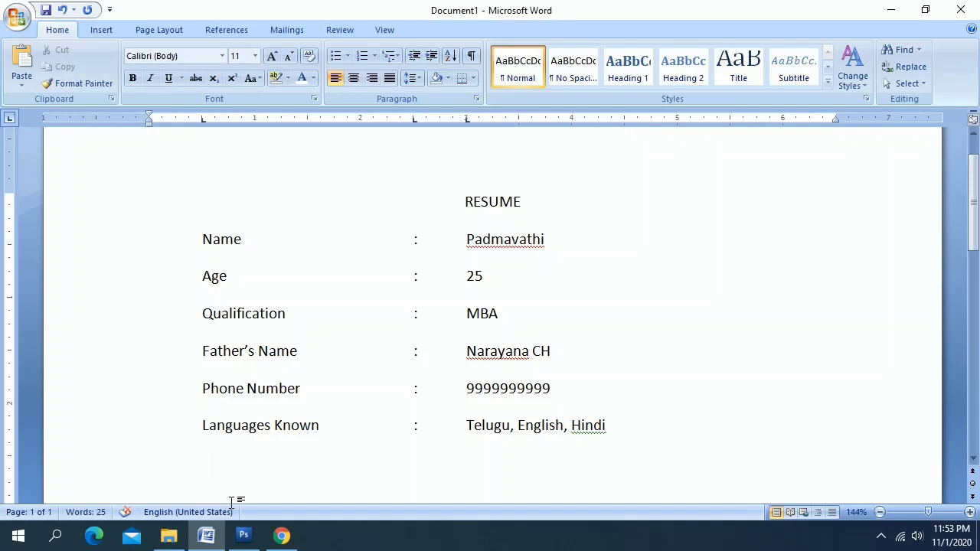
# Type and then erase the stray words 'Computer' and 'Academi' on the next line
pyautogui.write('Computer')
pyautogui.press('BackSpace')
pyautogui.press('BackSpace')
pyautogui.press('BackSpace')
pyautogui.press('BackSpace')
pyautogui.press('BackSpace')
pyautogui.press('BackSpace')
pyautogui.press('BackSpace')
pyautogui.press('BackSpace')
pyautogui.write('Academ')
pyautogui.write('i')
pyautogui.press('BackSpace')
pyautogui.press('BackSpace')
pyautogui.press('BackSpace')
pyautogui.press('BackSpace')
pyautogui.press('BackSpace')
pyautogui.press('BackSpace')
pyautogui.press('BackSpace')
# Rename the Qualification label to Academic Qualification and insert a new row below MBA
pyautogui.click(201, 317)
pyautogui.write('Academ')
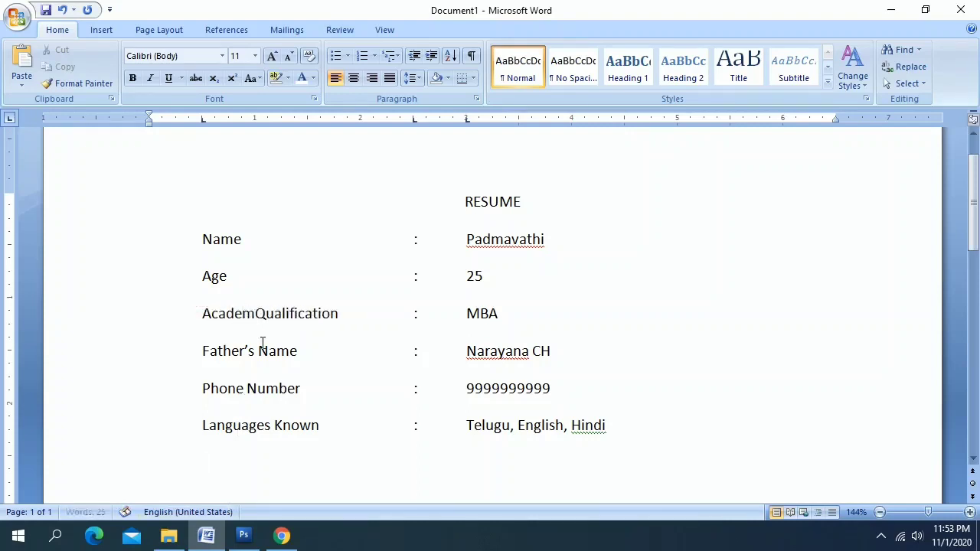
pyautogui.write('ic')
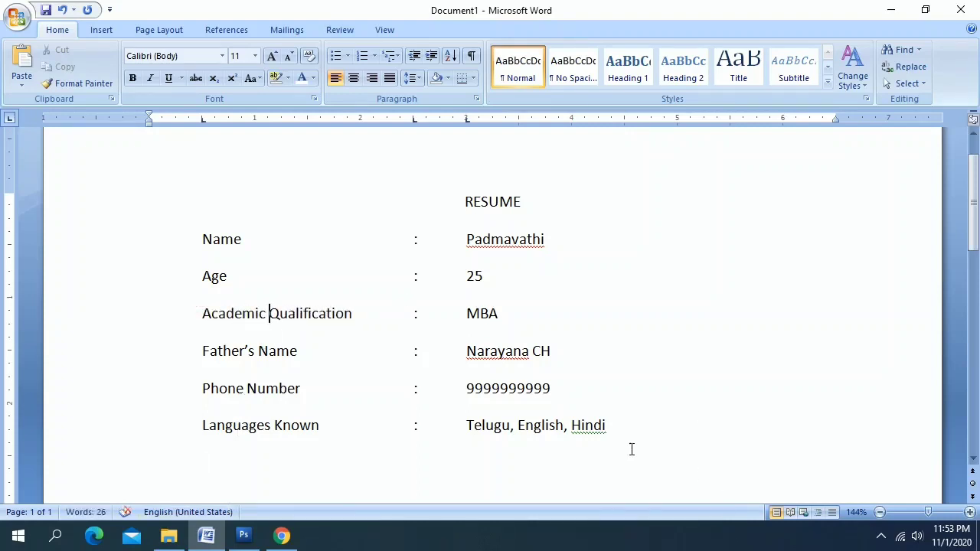
pyautogui.click(504, 314)
pyautogui.press('Return')
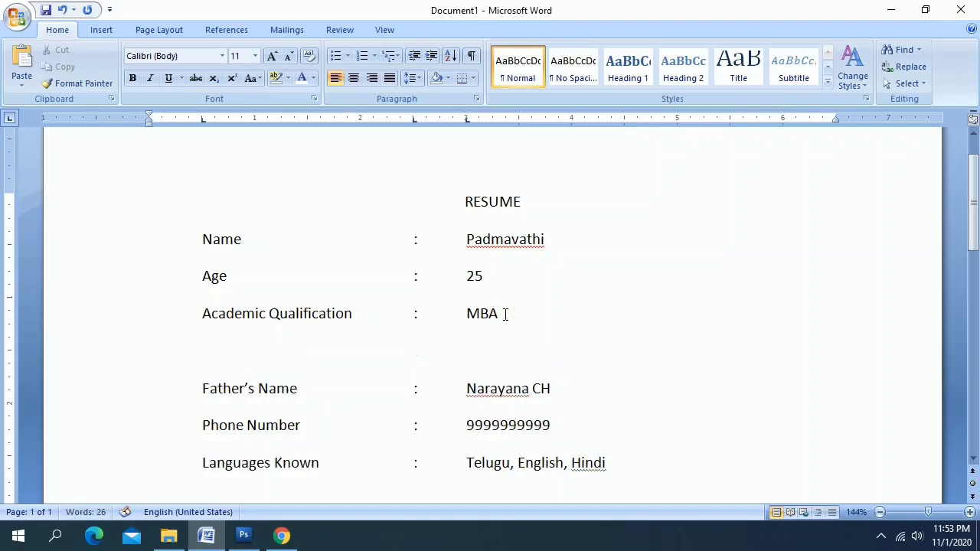
# Add the 'Technical Qualification : Type Higher in English and Telugu' row
pyautogui.write('Technical Qua')
pyautogui.press('BackSpace')
pyautogui.press('BackSpace')
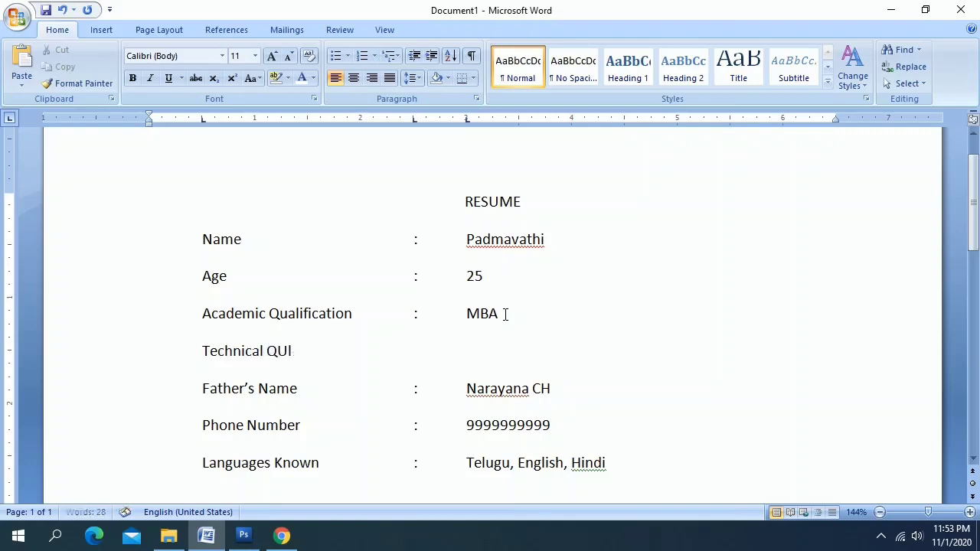
pyautogui.write('ualification')
pyautogui.press('Tab')
pyautogui.write(':')
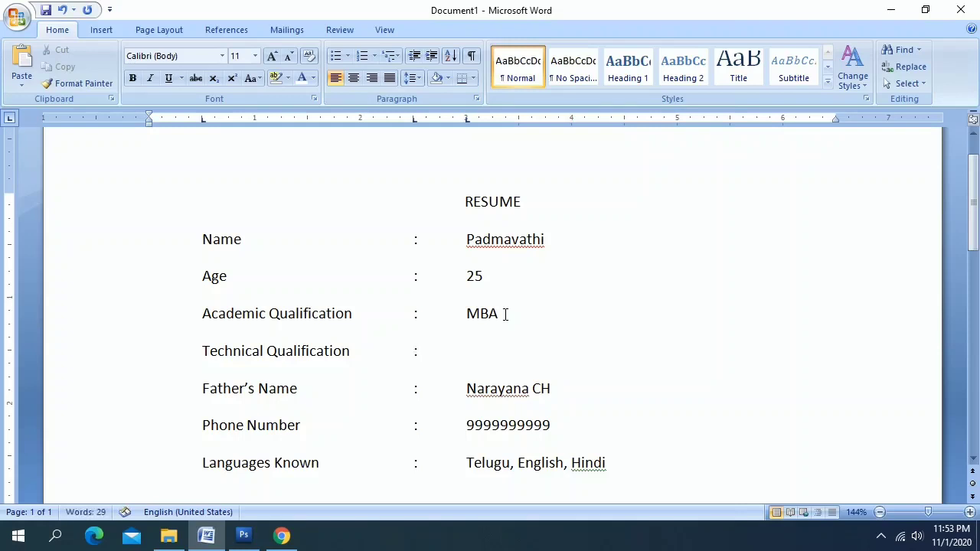
pyautogui.press('Tab')
pyautogui.write('Typ')
pyautogui.write('igher in')
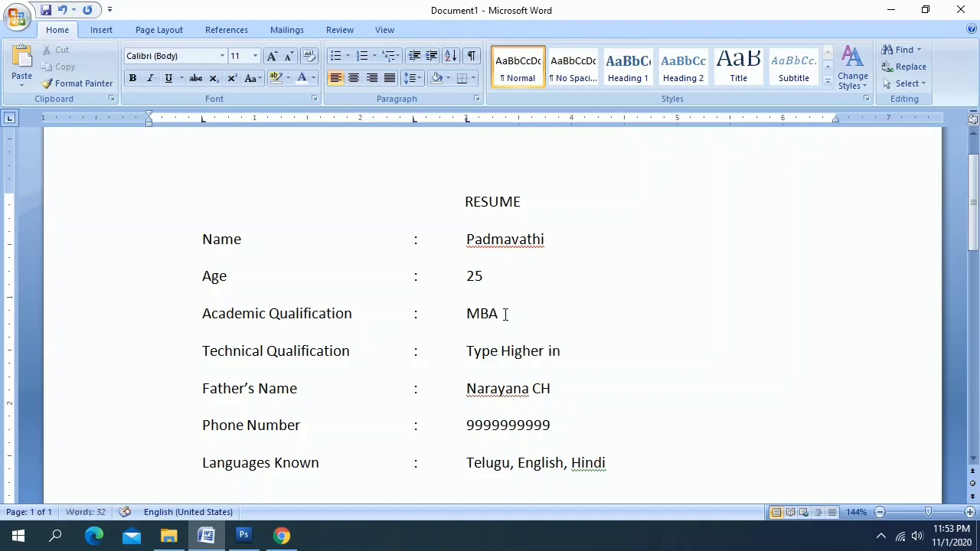
pyautogui.write(' Egl')
pyautogui.press('BackSpace')
pyautogui.press('BackSpace')
pyautogui.write('nglish and')
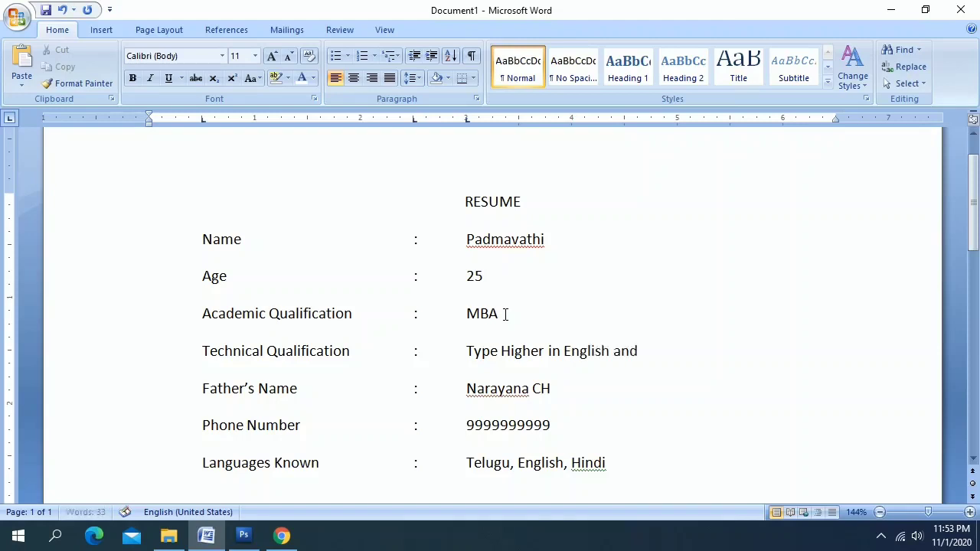
pyautogui.write(' Telugu')
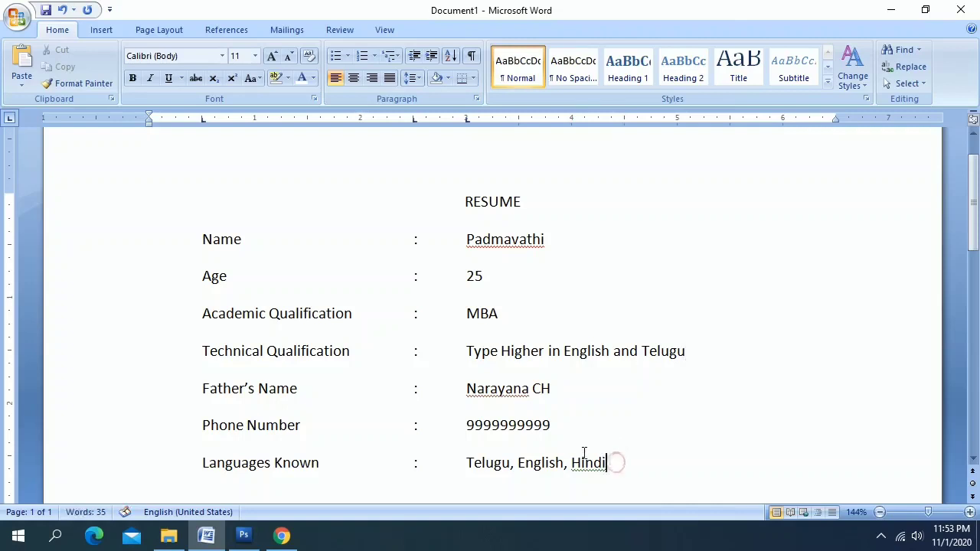
pyautogui.scroll(-1, 583, 453)
# Add the tab-aligned Address row with the town and district as its value
pyautogui.write('dd')
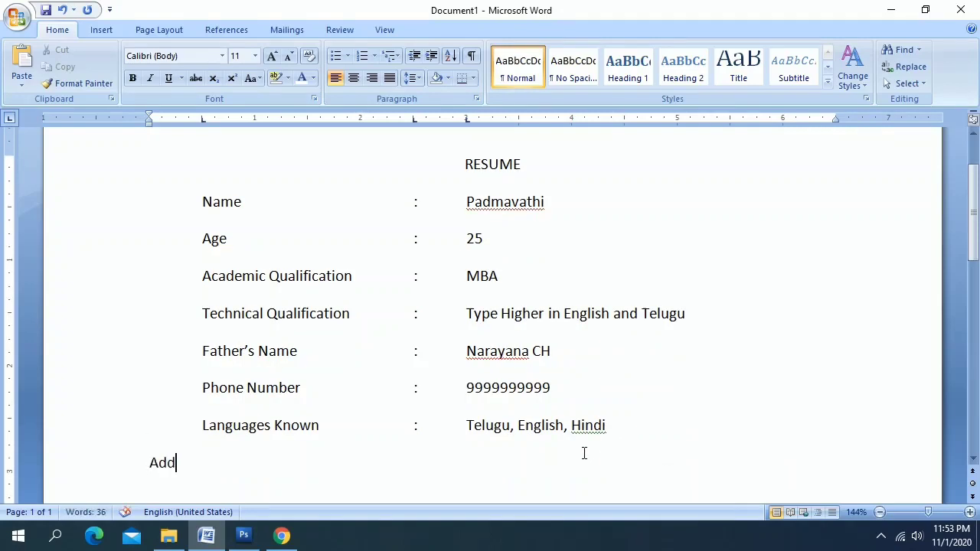
pyautogui.press('BackSpace')
pyautogui.press('BackSpace')
pyautogui.press('BackSpace')
pyautogui.press('Tab')
pyautogui.write('Add')
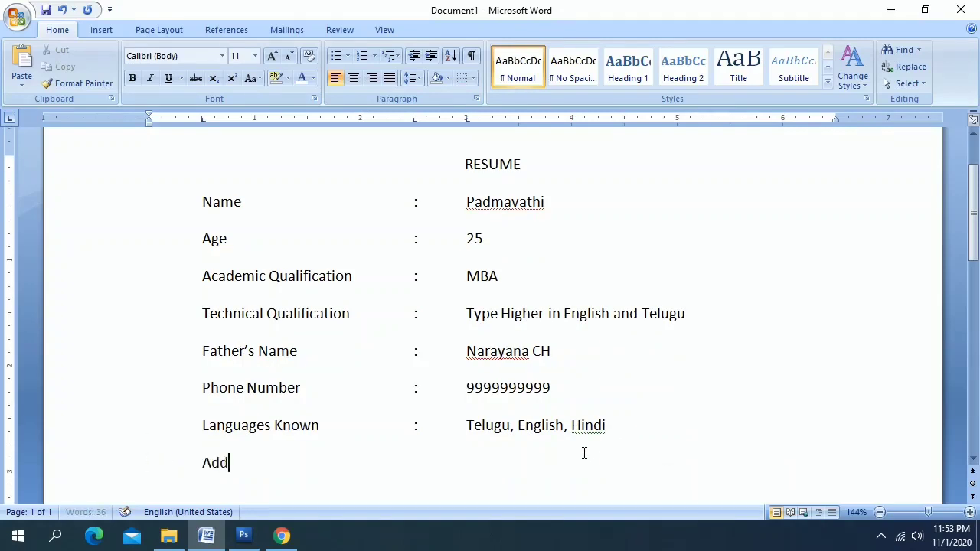
pyautogui.write('ress')
pyautogui.press('Tab')
pyautogui.write(':')
pyautogui.press('Tab')
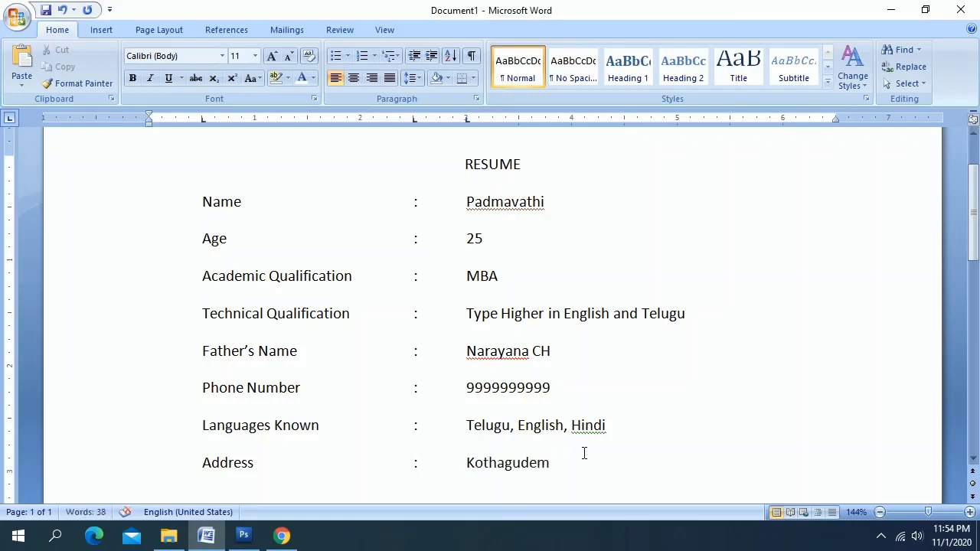
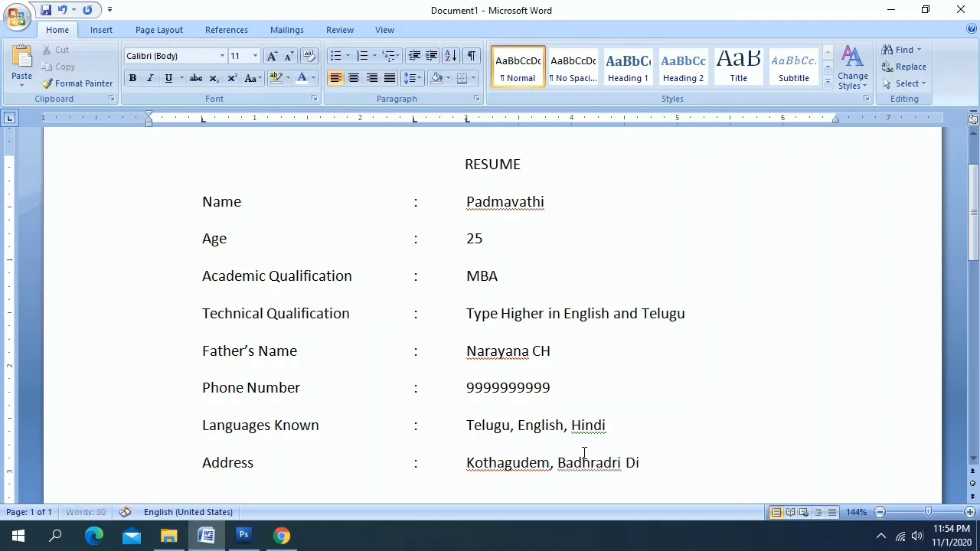
# Insert the house number and wrap the address onto a second line aligned under the value column
pyautogui.press('Left')
pyautogui.press('Left')
pyautogui.press('Left')
pyautogui.press('Left')
pyautogui.press('Left')
pyautogui.press('Left')
pyautogui.press('Left')
pyautogui.press('Left')
pyautogui.press('Left')
pyautogui.press('Left')
pyautogui.press('Left')
pyautogui.press('Left')
pyautogui.press('Left')
pyautogui.press('Left')
pyautogui.press('Left')
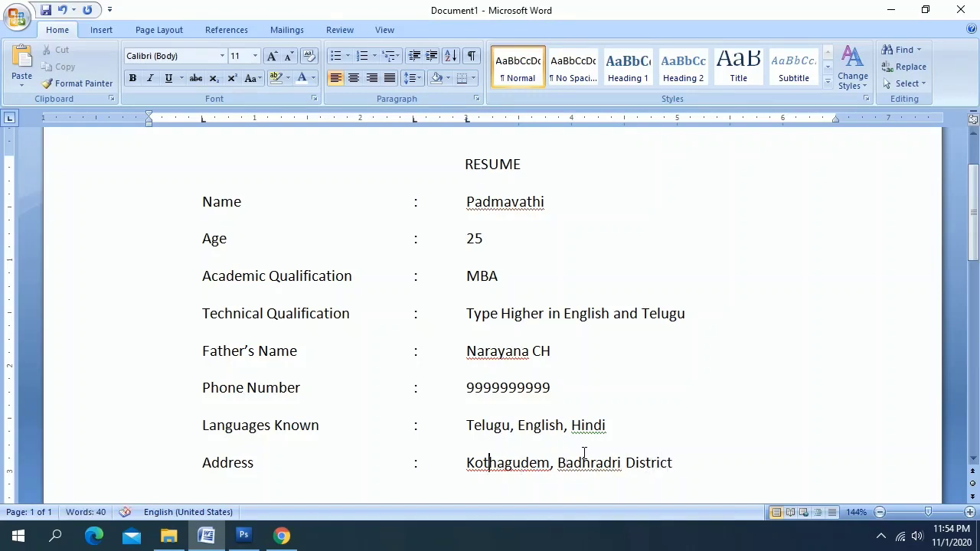
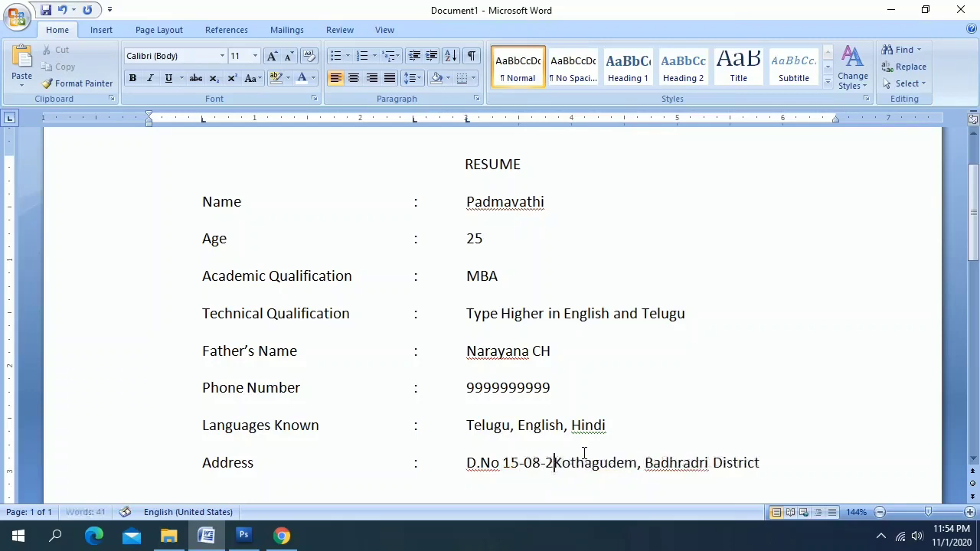
pyautogui.press('Return')
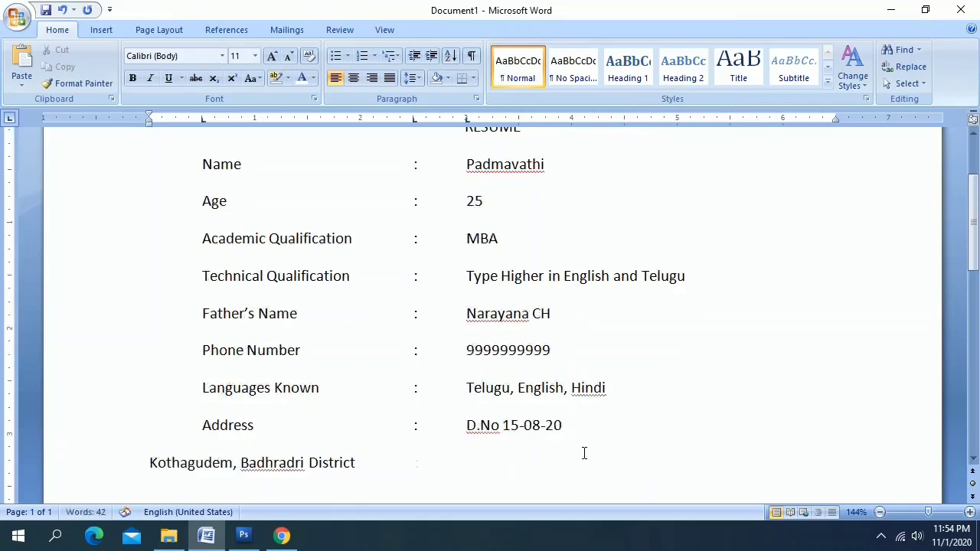
pyautogui.press('Tab')
pyautogui.press('Tab')
pyautogui.press('Tab')
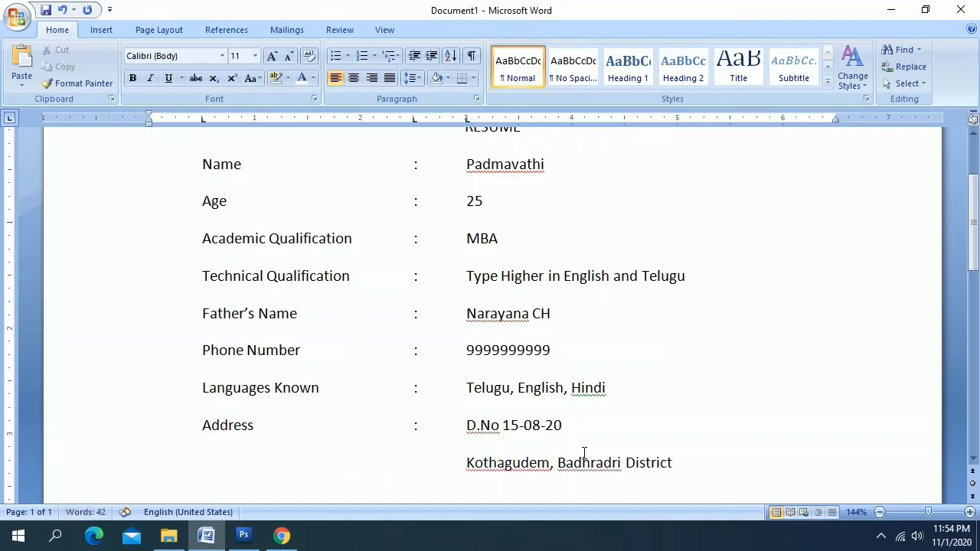
pyautogui.press('Return')
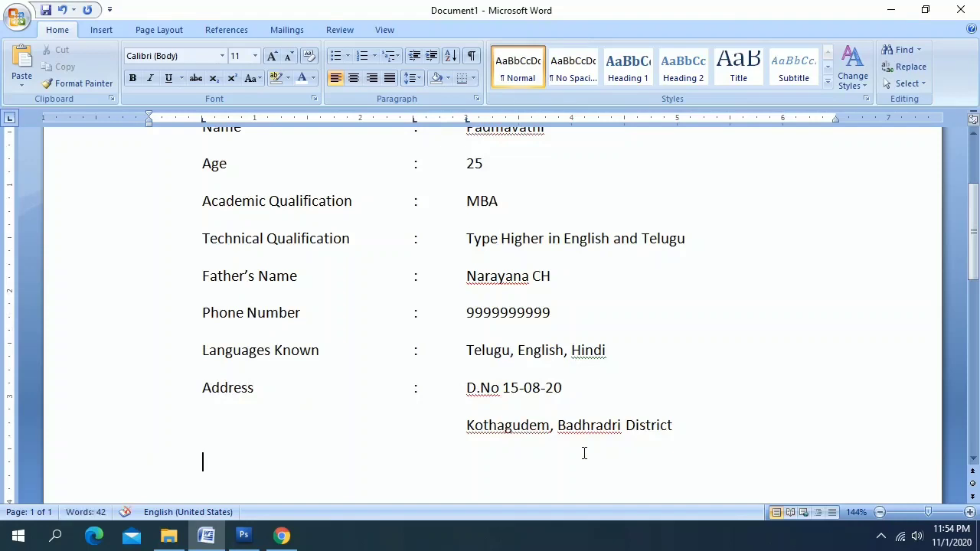
# Add the 'Hobby : Watching Tv. Playing Cricket' row, replacing PubG with Cricket
pyautogui.write('Hobby')
pyautogui.press('Tab')
pyautogui.write(':')
pyautogui.press('Tab')
pyautogui.write('Watc')
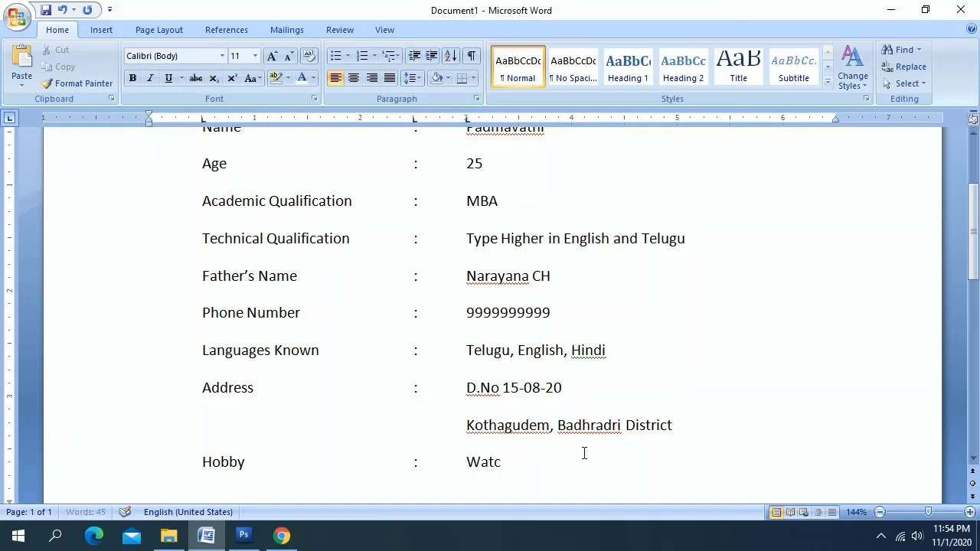
pyautogui.write('hing Tv. ')
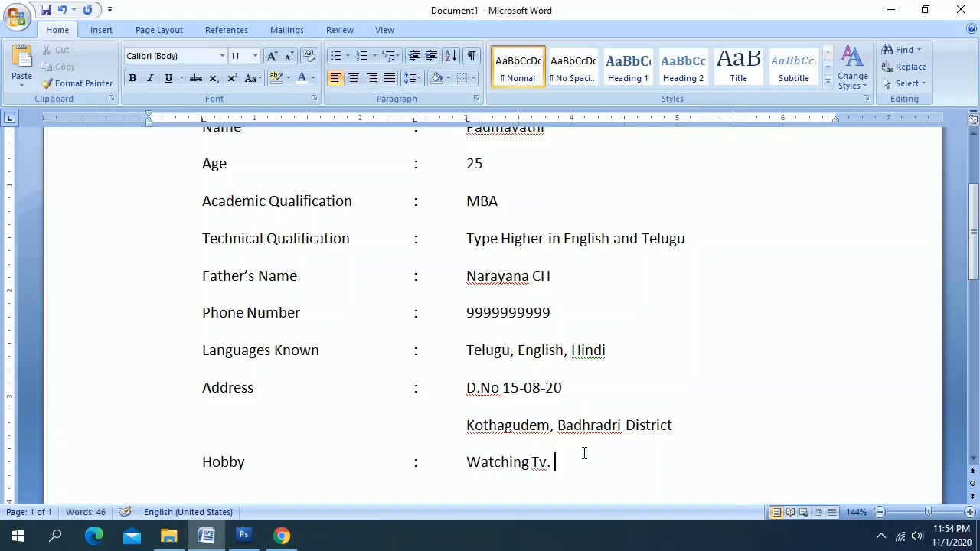
pyautogui.write('Playing P')
pyautogui.write('ubG')
pyautogui.press('BackSpace')
pyautogui.press('BackSpace')
pyautogui.press('BackSpace')
pyautogui.write('Cricket')
pyautogui.press('Return')
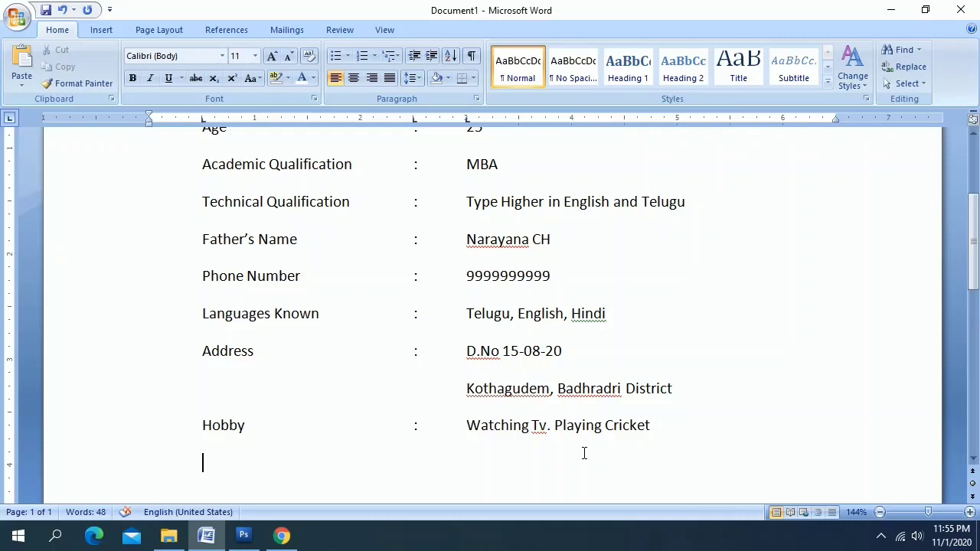
# Select the RESUME heading at the top of the page
pyautogui.scroll(2, 583, 453)
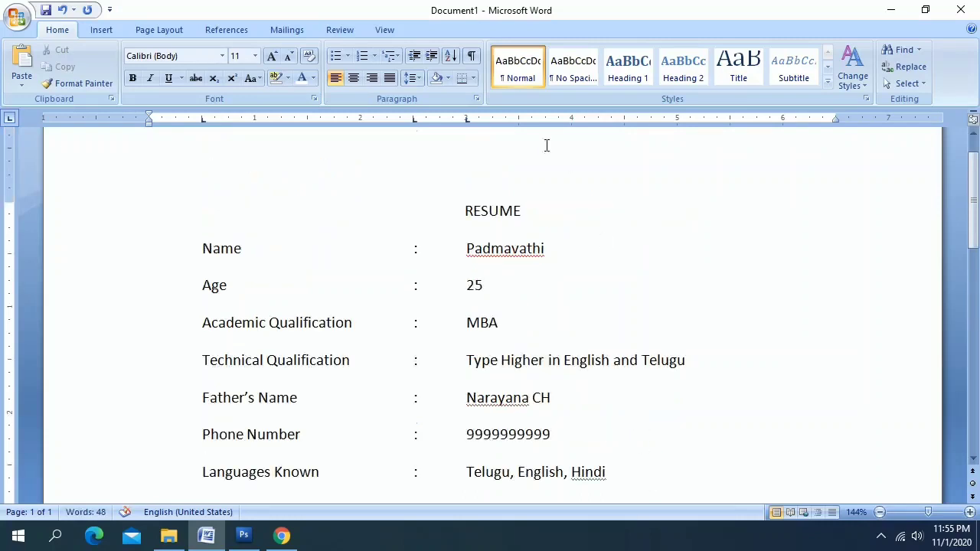
pyautogui.doubleClick(532, 219)
pyautogui.click(354, 77)
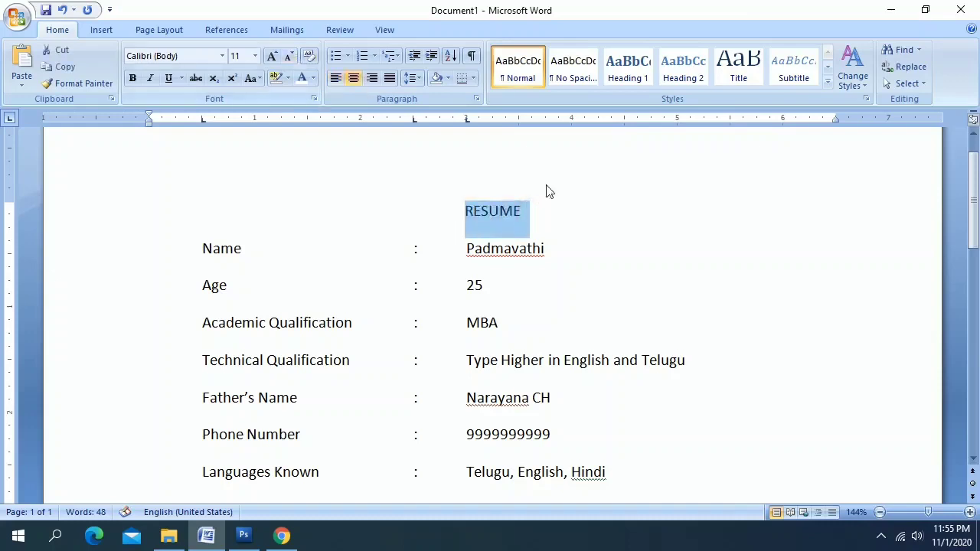
pyautogui.scroll(-3, 666, 325)
pyautogui.scroll(-2, 635, 248)
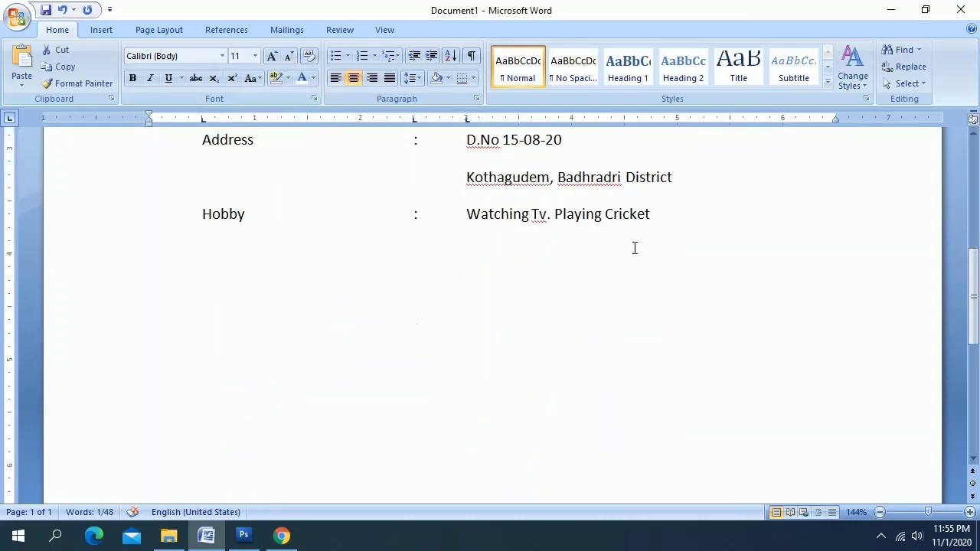
# Append ', Free Fire' to the hobbies and extend the selection up toward the heading
pyautogui.click(668, 213)
pyautogui.write(', Ro')
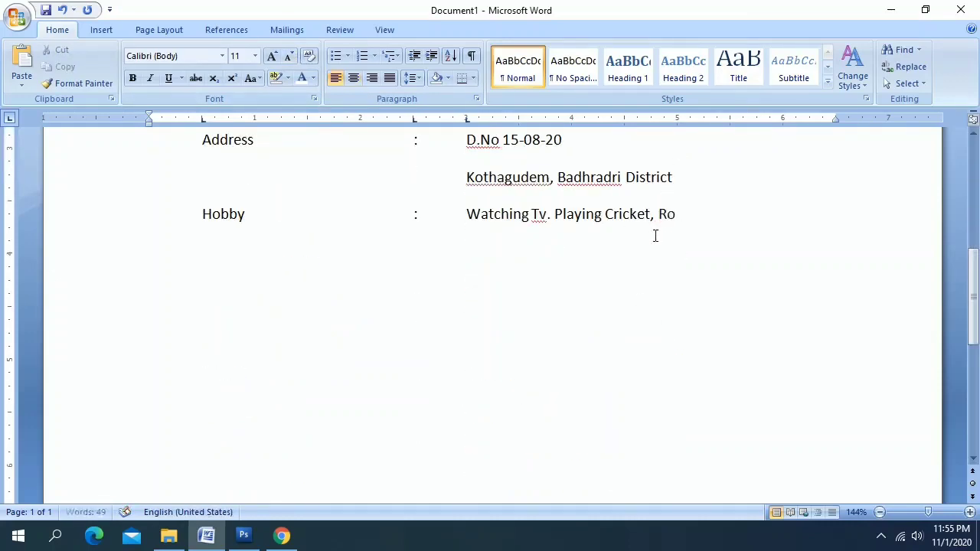
pyautogui.write('ad Rash')
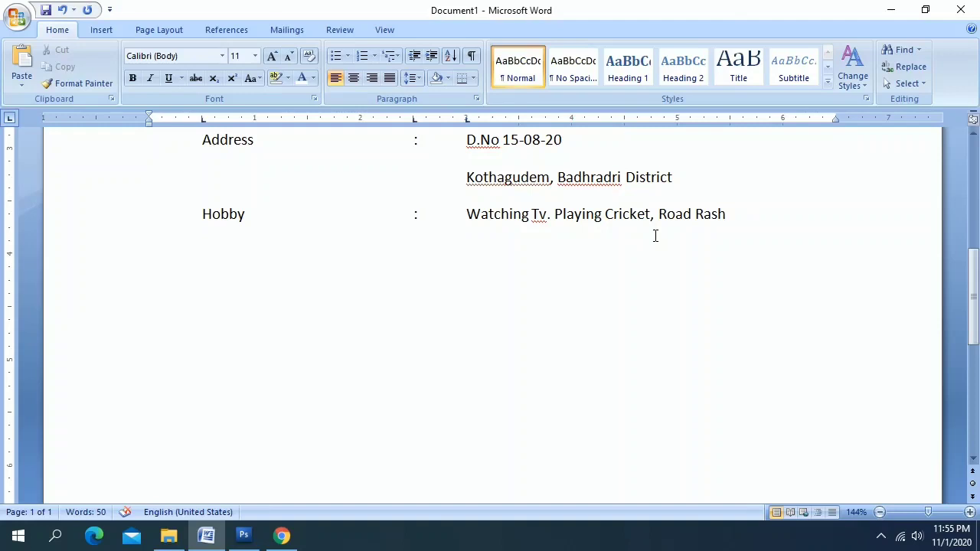
pyautogui.press('BackSpace')
pyautogui.press('BackSpace')
pyautogui.press('BackSpace')
pyautogui.press('BackSpace')
pyautogui.press('BackSpace')
pyautogui.press('BackSpace')
pyautogui.press('BackSpace')
pyautogui.press('BackSpace')
pyautogui.press('BackSpace')
pyautogui.write('Free For')
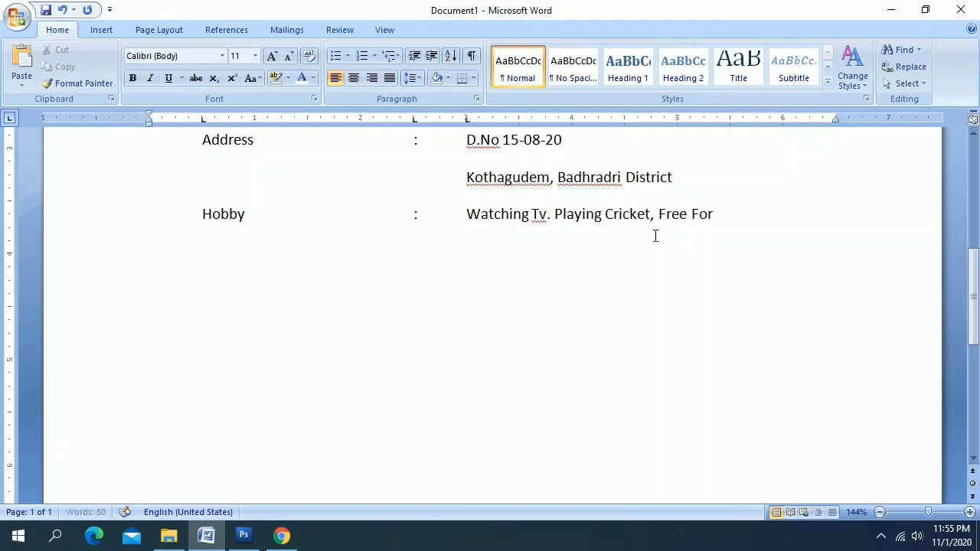
pyautogui.press('BackSpace')
pyautogui.press('BackSpace')
pyautogui.write('ire')
pyautogui.hotkey('shift', 'Up')
pyautogui.hotkey('shift', 'Up')
pyautogui.hotkey('shift', 'Up')
pyautogui.hotkey('shift', 'Up')
pyautogui.hotkey('shift', 'Up')
pyautogui.hotkey('shift', 'Up')
pyautogui.hotkey('shift', 'Up')
pyautogui.hotkey('shift', 'Up')
pyautogui.hotkey('shift', 'Up')
pyautogui.hotkey('shift', 'Up')
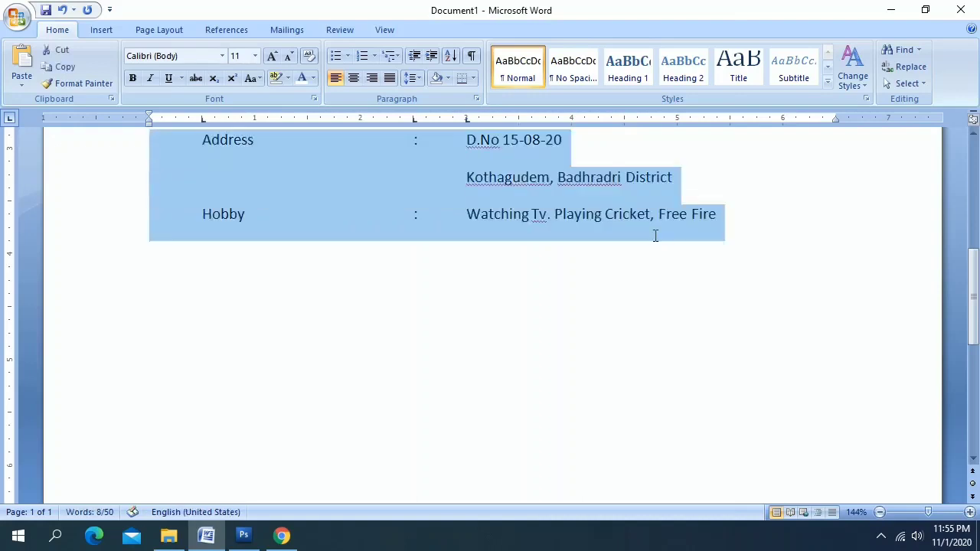
# Give the detail rows, excluding RESUME, 1.5 line spacing and 12 pt text
pyautogui.hotkey('shift', 'Down')
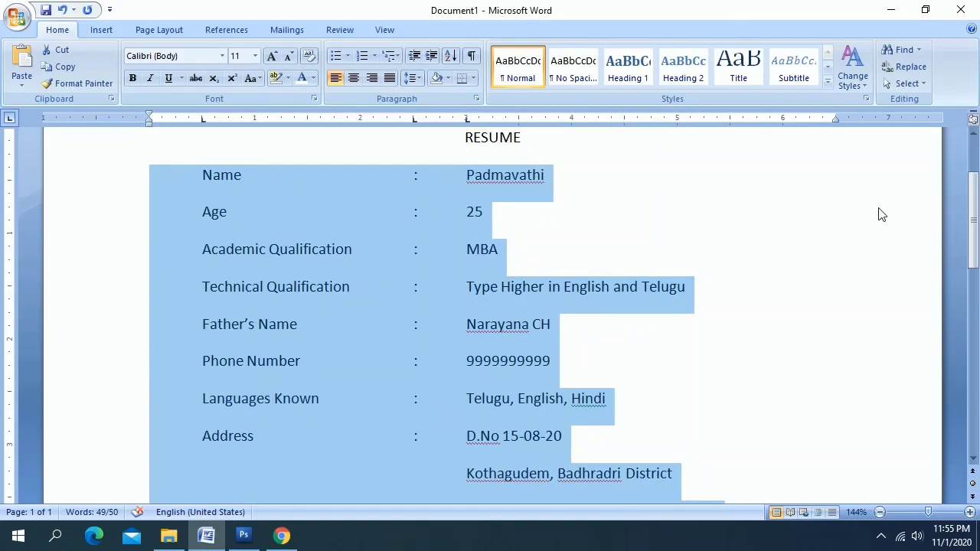
pyautogui.click(420, 79)
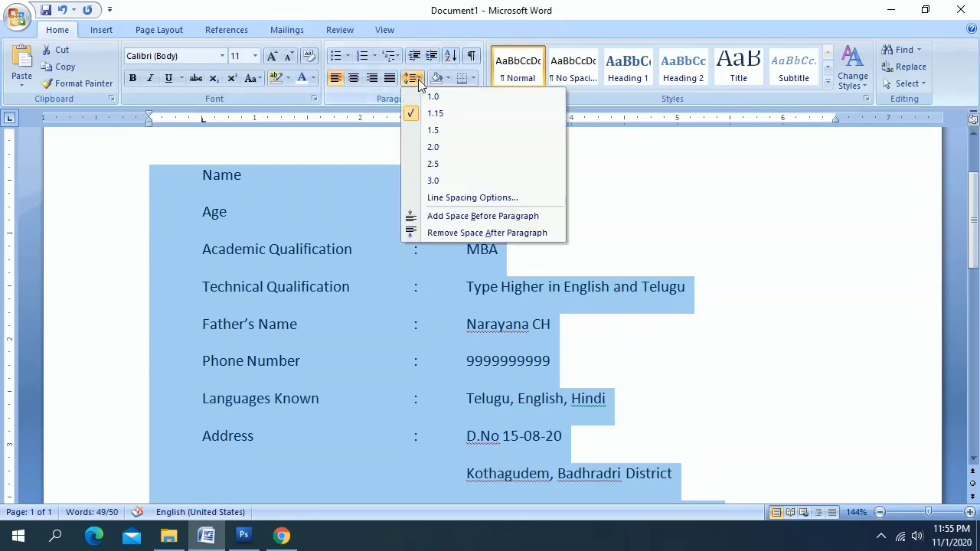
pyautogui.click(431, 132)
pyautogui.click(272, 58)
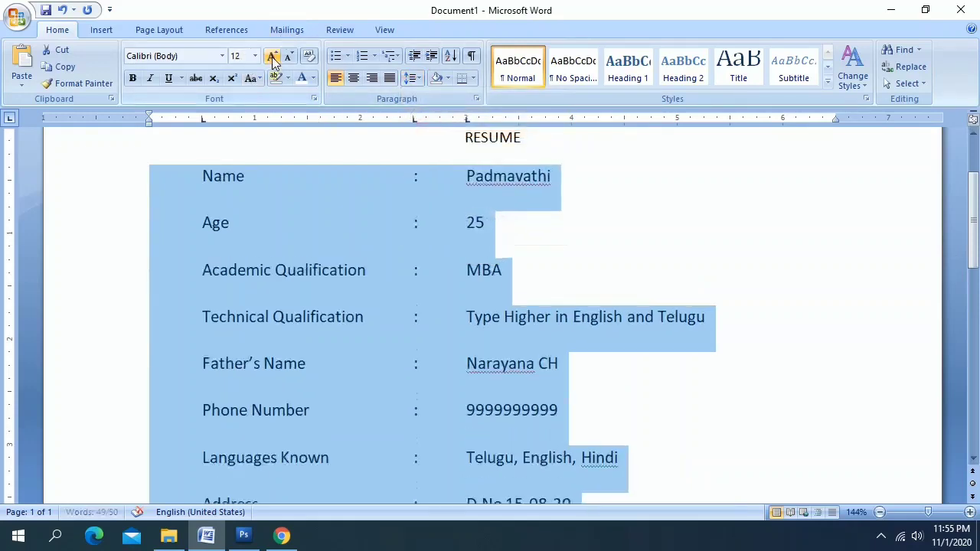
# Grow the RESUME heading to 14 pt, bold and underline it, and apply Arial Black
pyautogui.click(511, 167)
pyautogui.moveTo(528, 138); pyautogui.dragTo(459, 141)
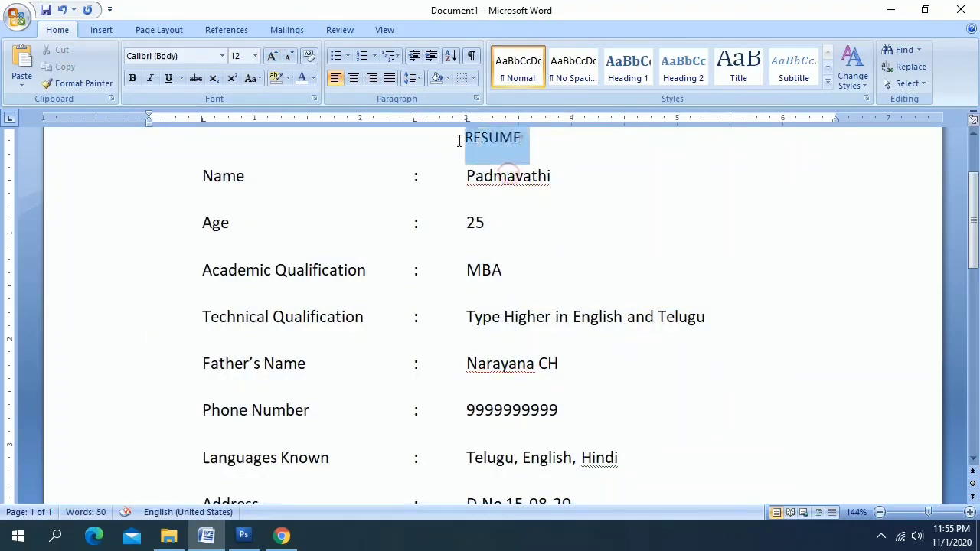
pyautogui.click(272, 59)
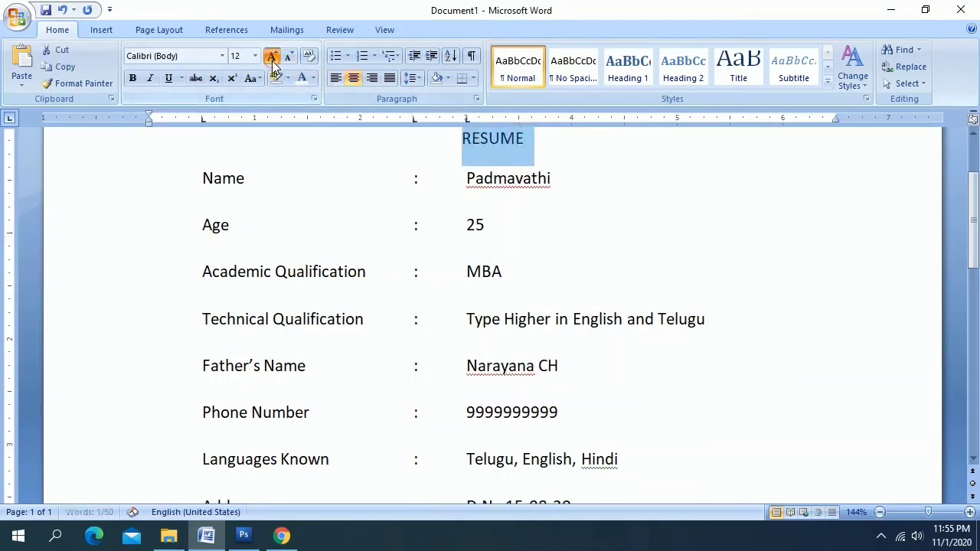
pyautogui.click(272, 60)
pyautogui.click(169, 79)
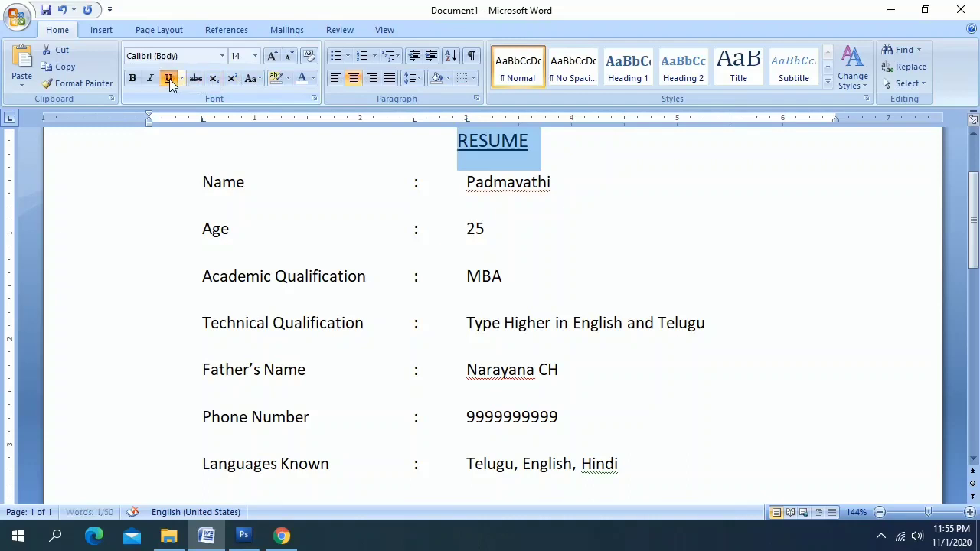
pyautogui.click(132, 80)
pyautogui.click(222, 56)
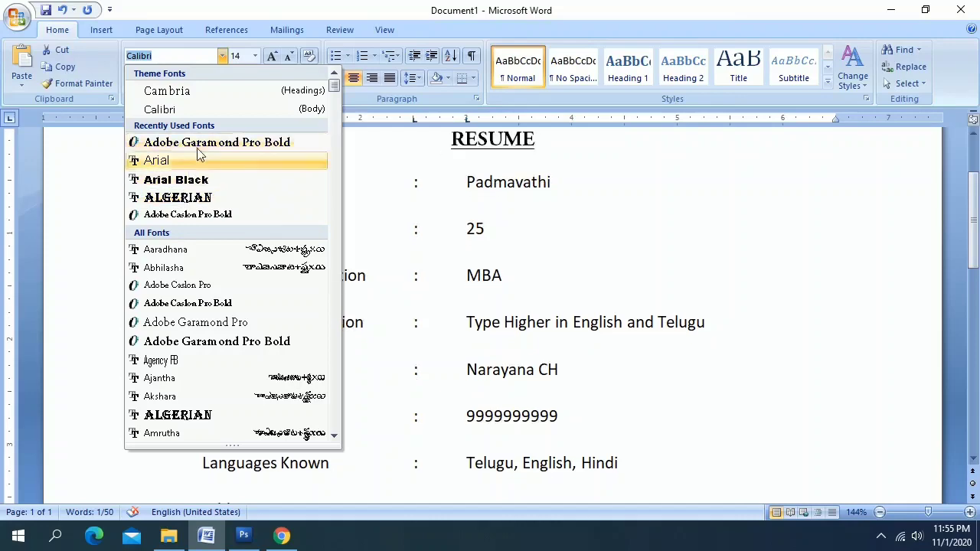
pyautogui.click(195, 180)
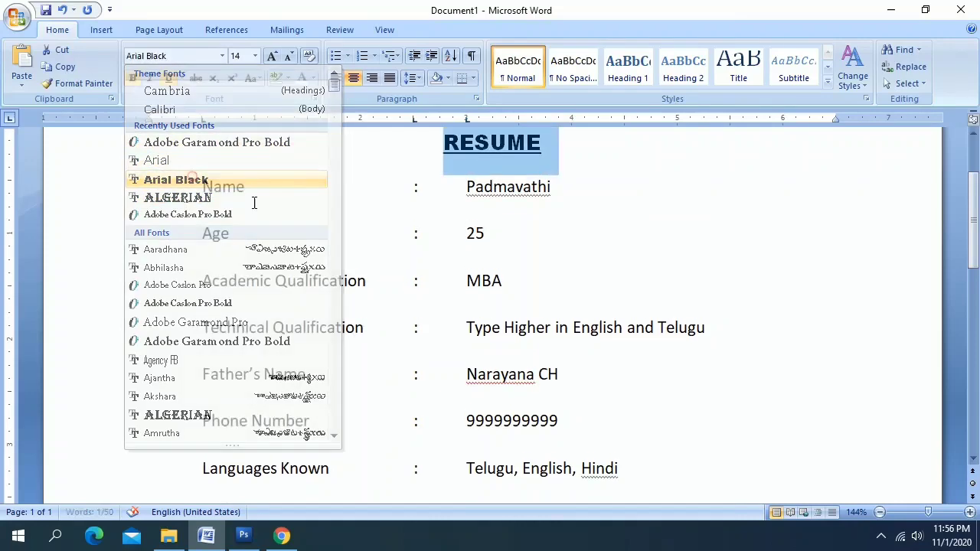
pyautogui.click(580, 242)
pyautogui.scroll(-5, 643, 282)
pyautogui.scroll(-5, 643, 282)
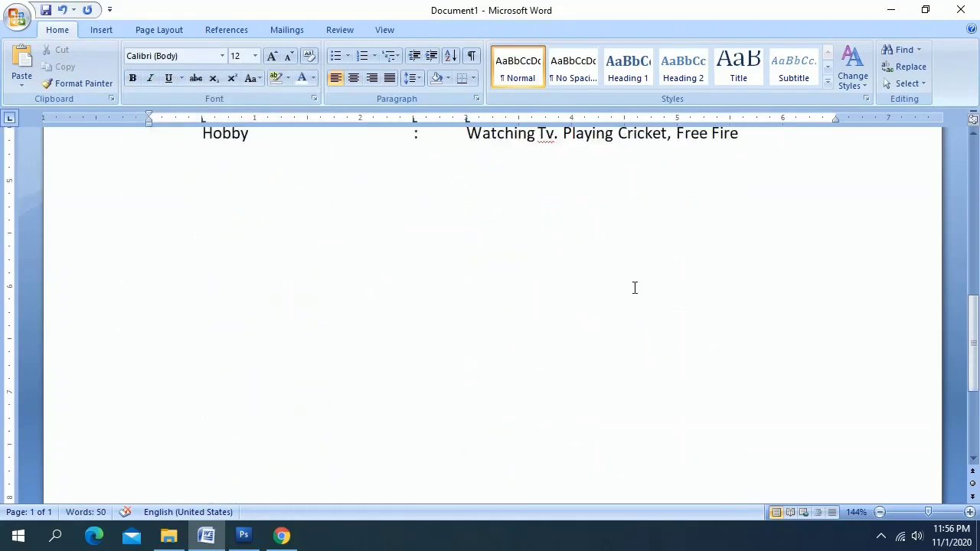
pyautogui.scroll(9, 635, 286)
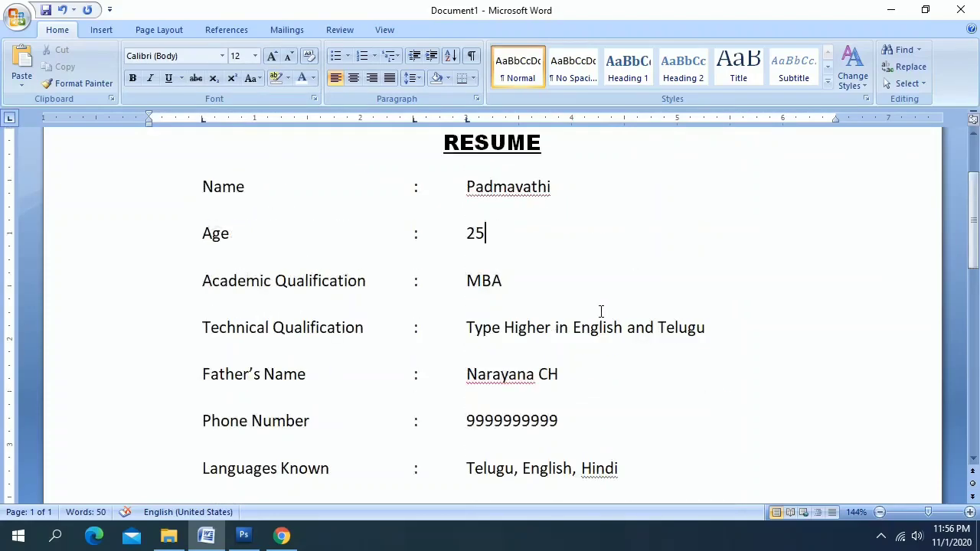
pyautogui.hotkey('ctrl', 'F2')
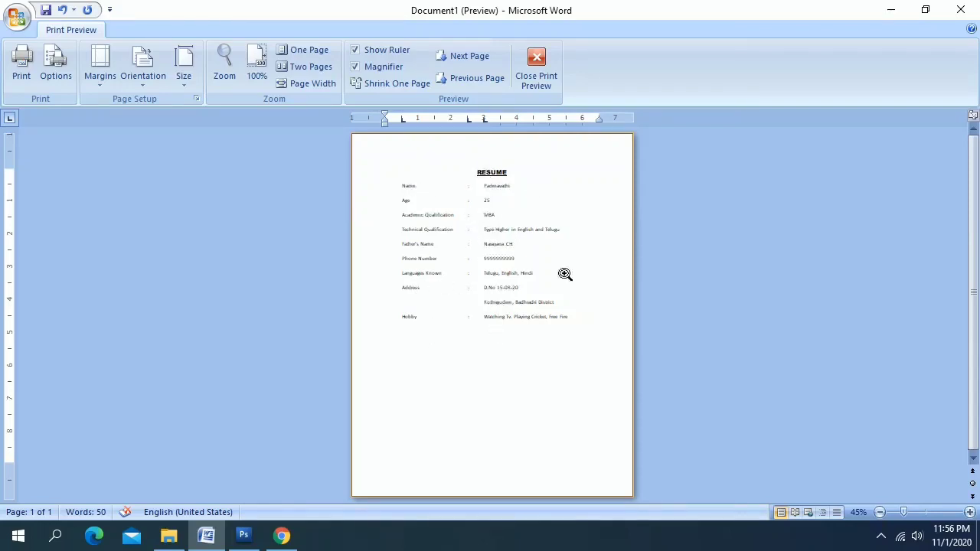
pyautogui.click(535, 70)
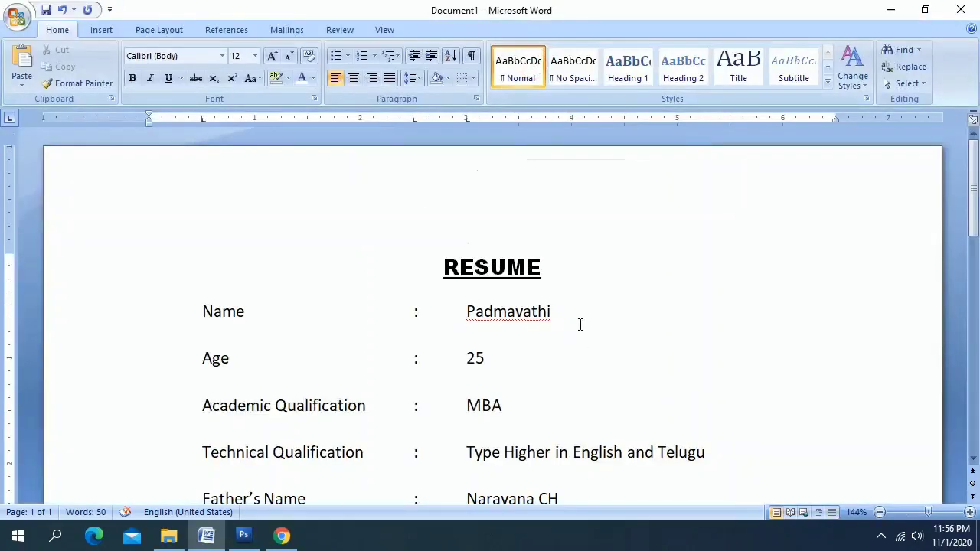
pyautogui.hotkey('ctrl', 'F2')
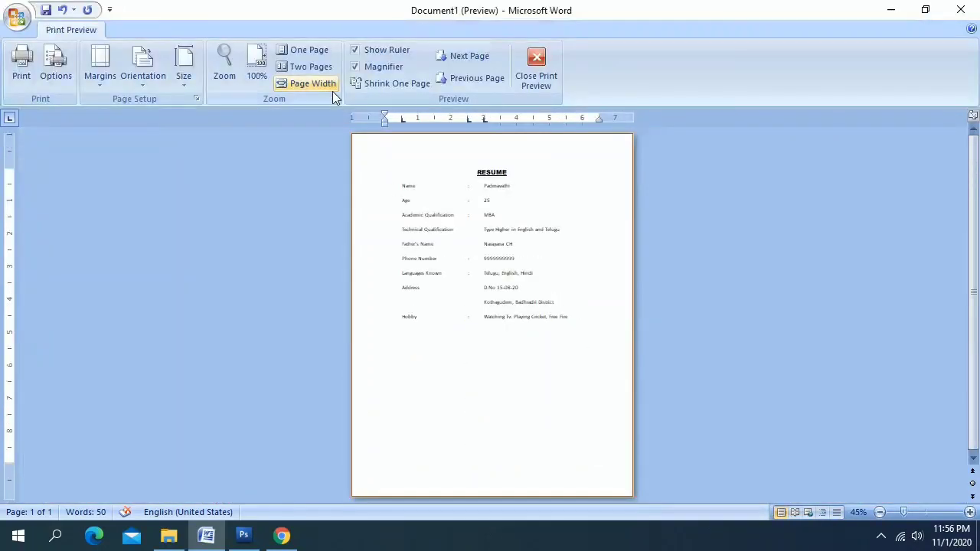
pyautogui.click(258, 76)
pyautogui.scroll(-4, 546, 313)
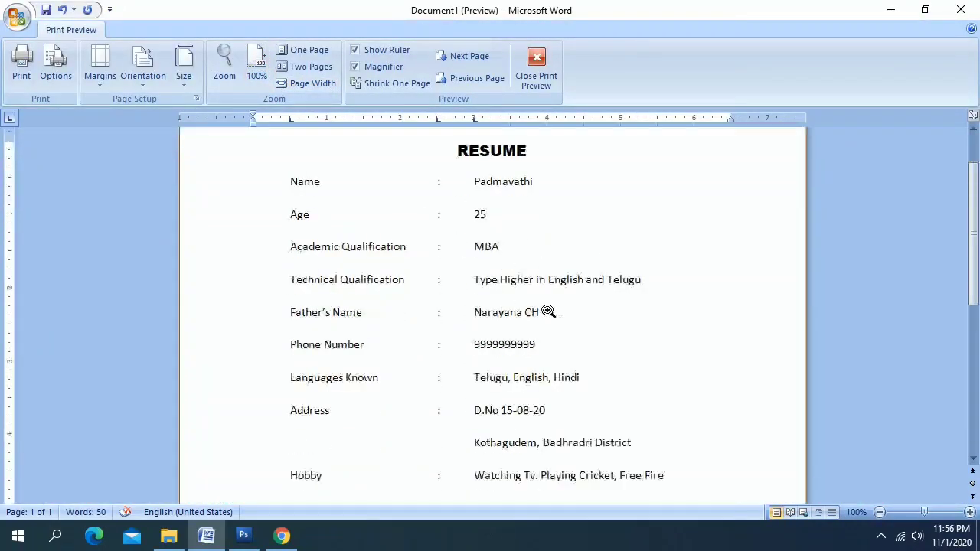
pyautogui.scroll(4, 546, 314)
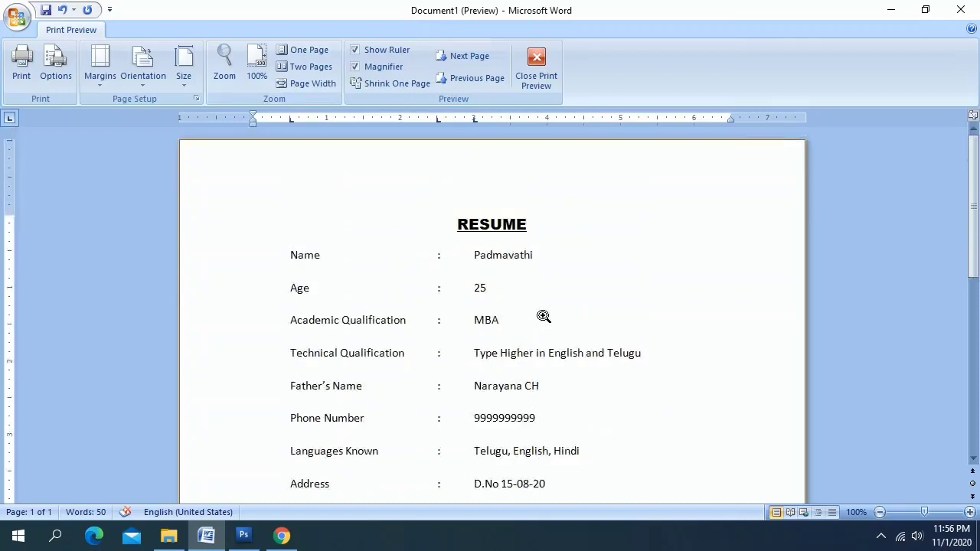
pyautogui.click(536, 70)
pyautogui.click(510, 314)
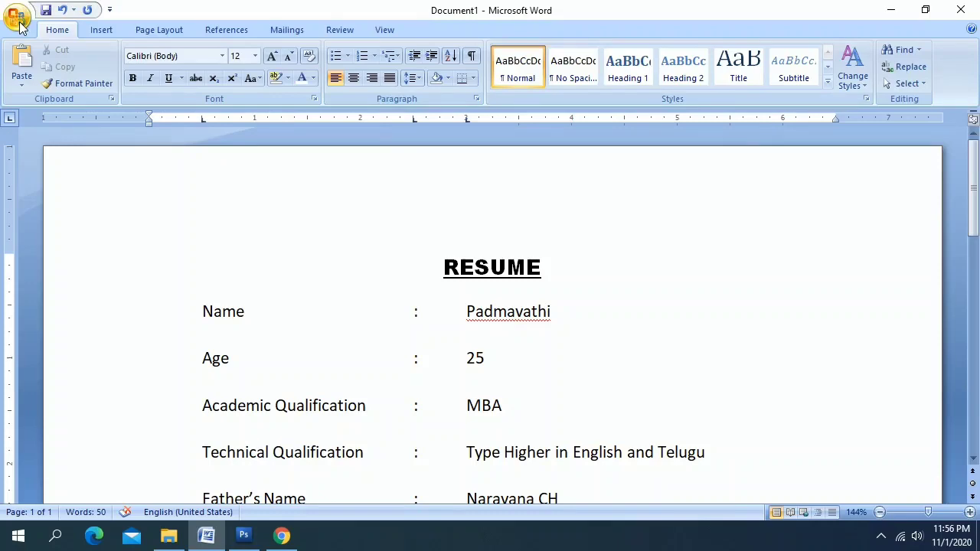
# Save the document as RESUME in the Desktop folder
pyautogui.click(19, 21)
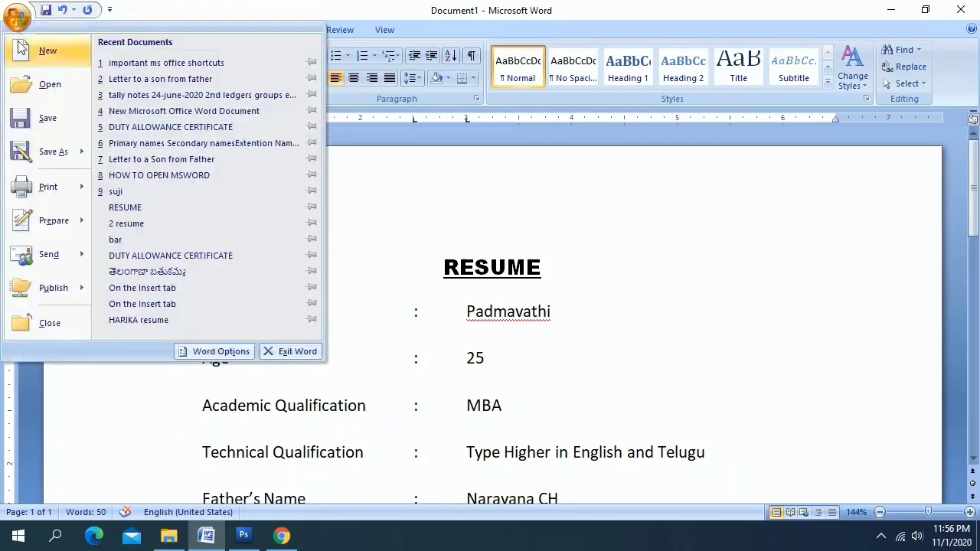
pyautogui.click(47, 121)
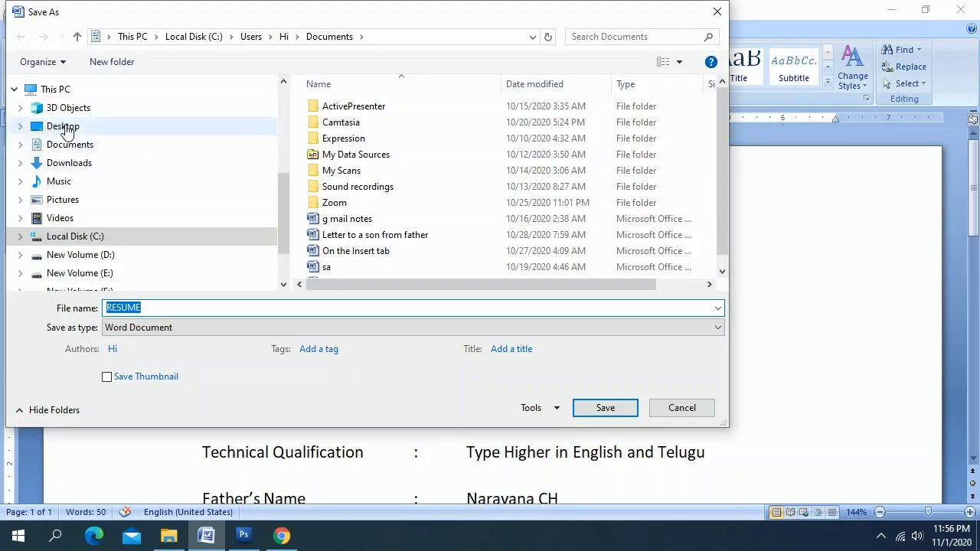
pyautogui.click(66, 127)
pyautogui.doubleClick(144, 306)
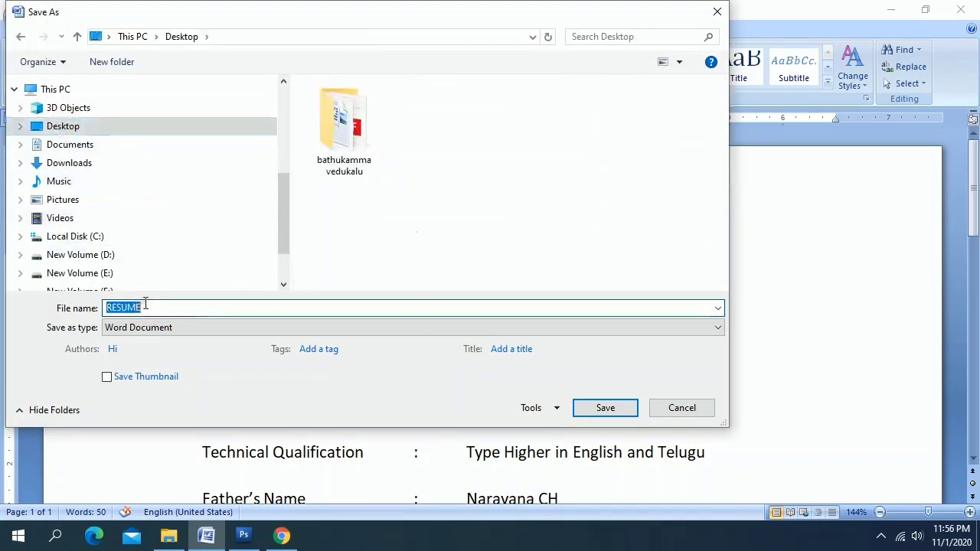
pyautogui.click(155, 307)
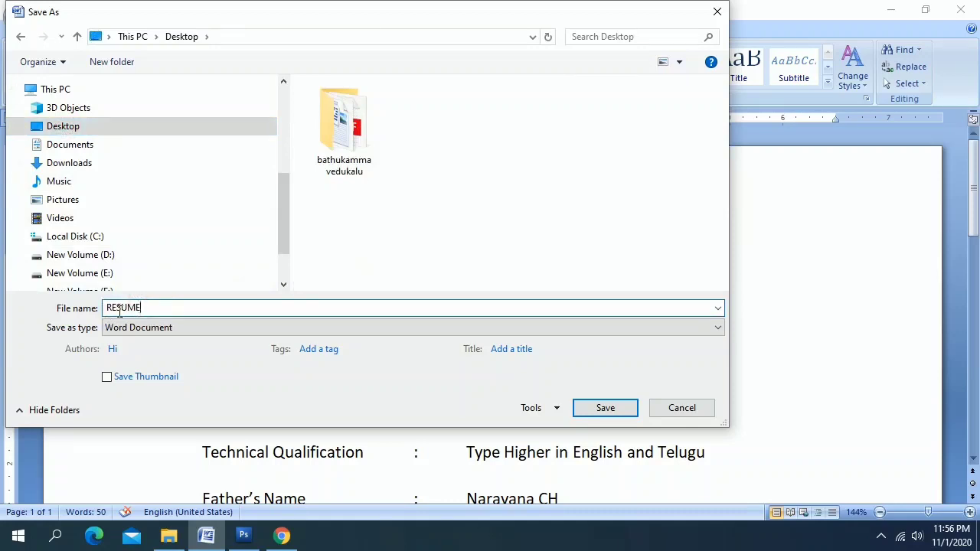
pyautogui.click(605, 408)
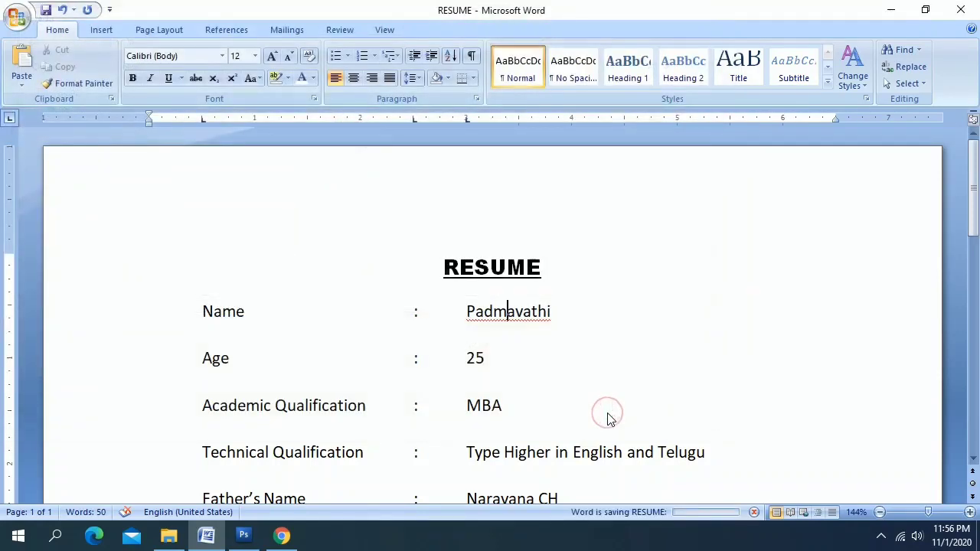
pyautogui.click(570, 311)
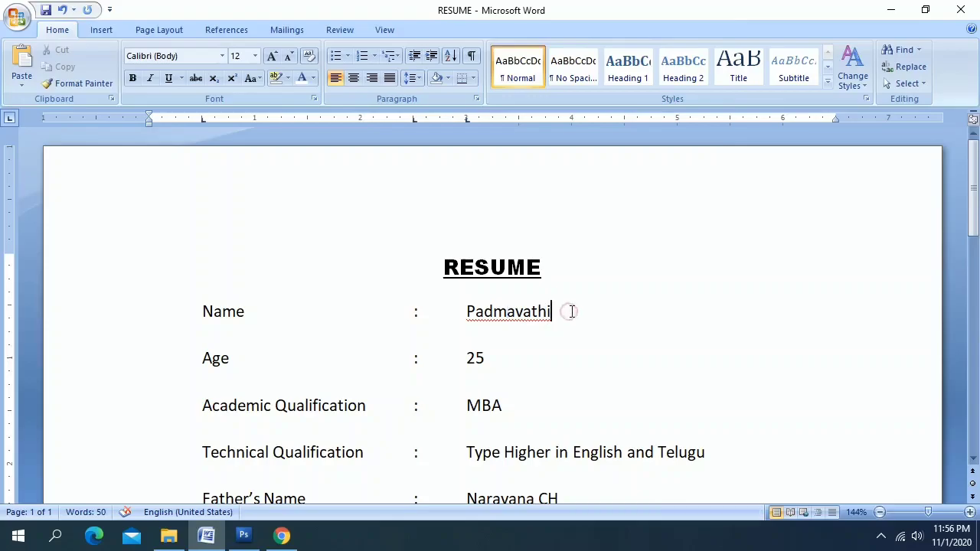